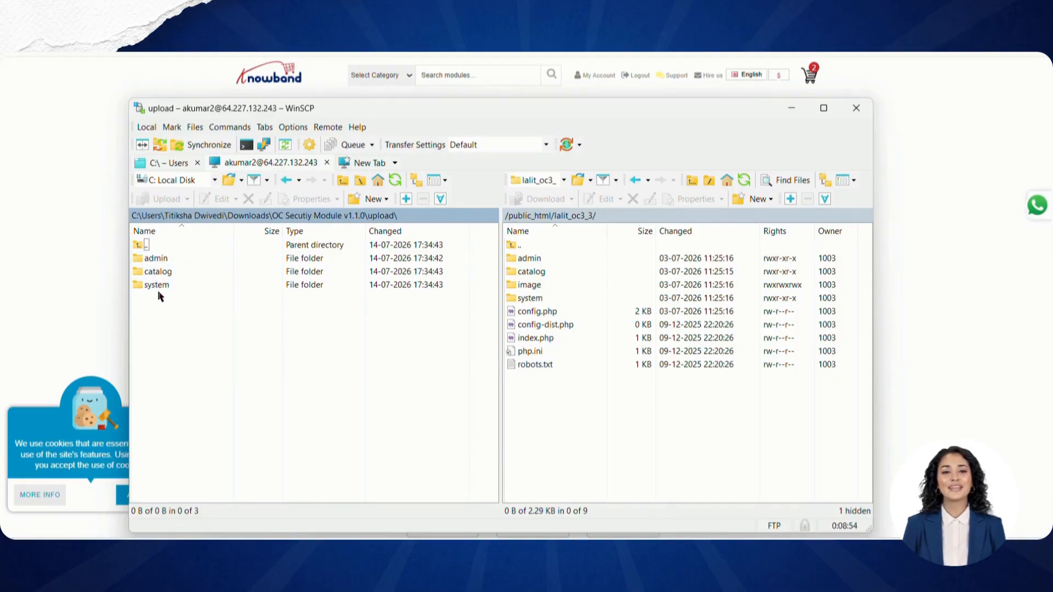
# Transfer the security module's upload folder contents to /public_html/lalit_oc3_3/ and start an upload in OpenCart's Extension Installer.
pyautogui.moveTo(158, 298); pyautogui.dragTo(548, 293)
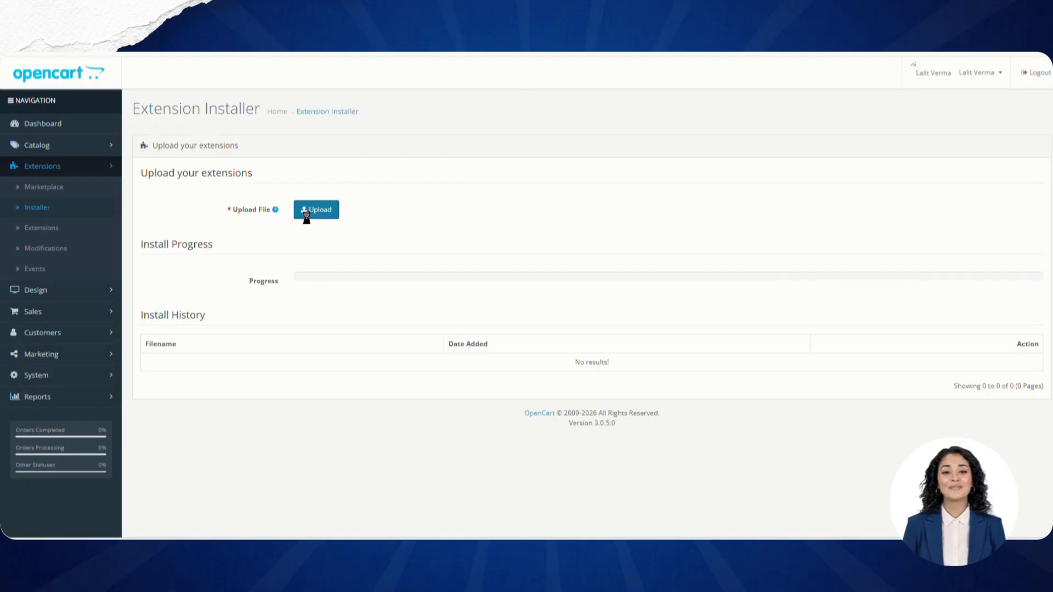
pyautogui.click(307, 211)
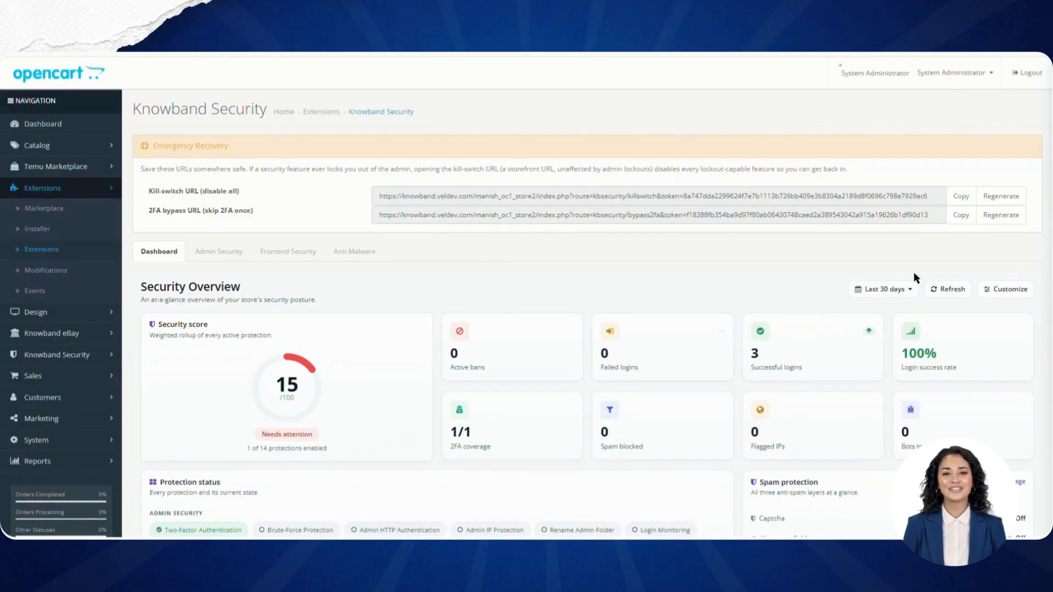
# Examine the Security Overview dashboard, including protection status, login activity, attacking IPs, targeted accounts, recent bans and Project Honeypot hits.
pyautogui.scroll(-3, 914, 277)
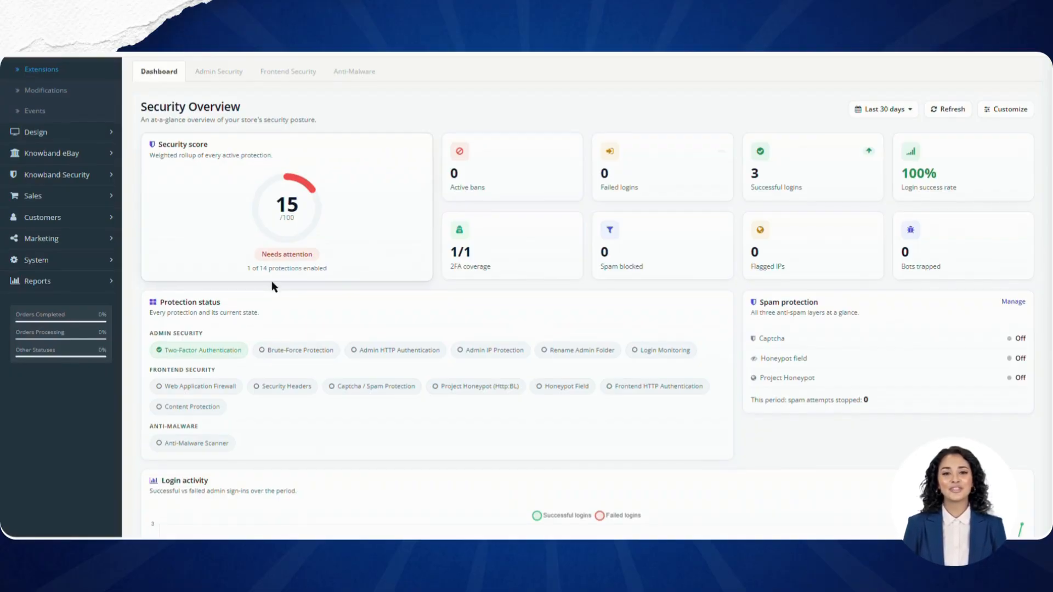
pyautogui.scroll(-1, 209, 349)
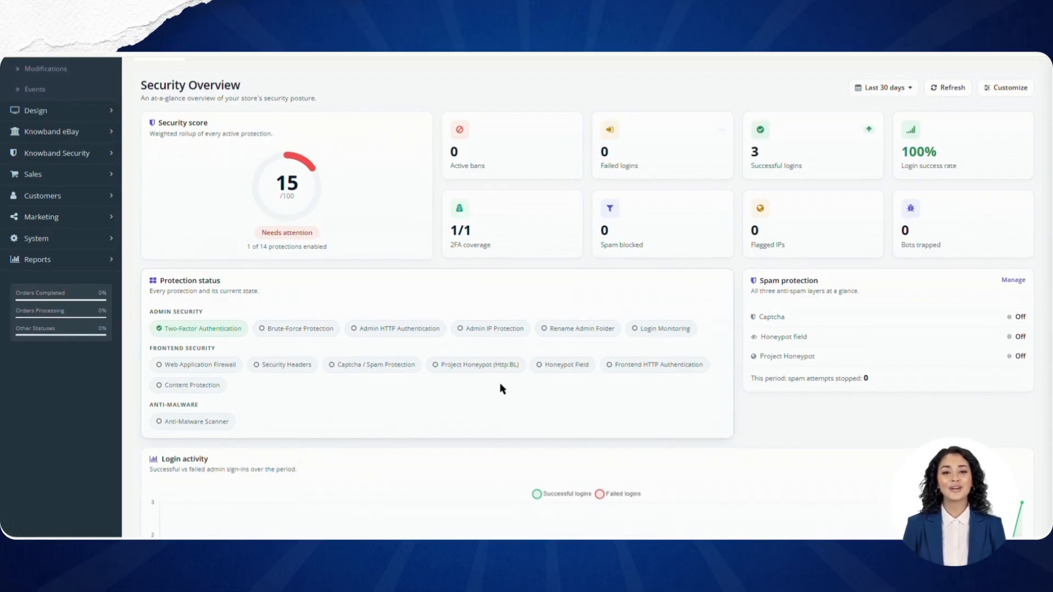
pyautogui.scroll(-4, 499, 384)
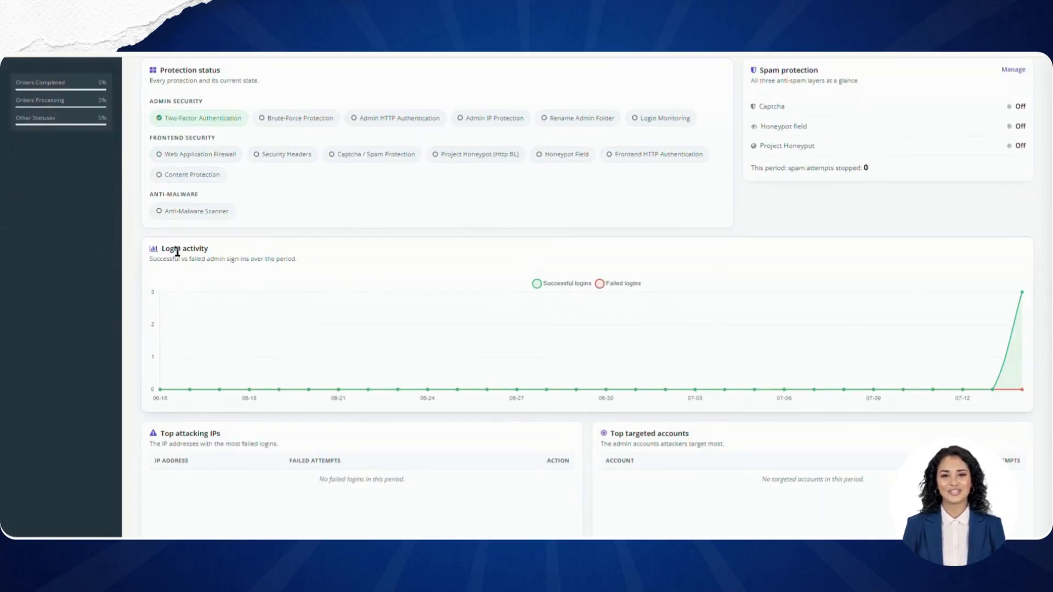
pyautogui.scroll(-2, 357, 280)
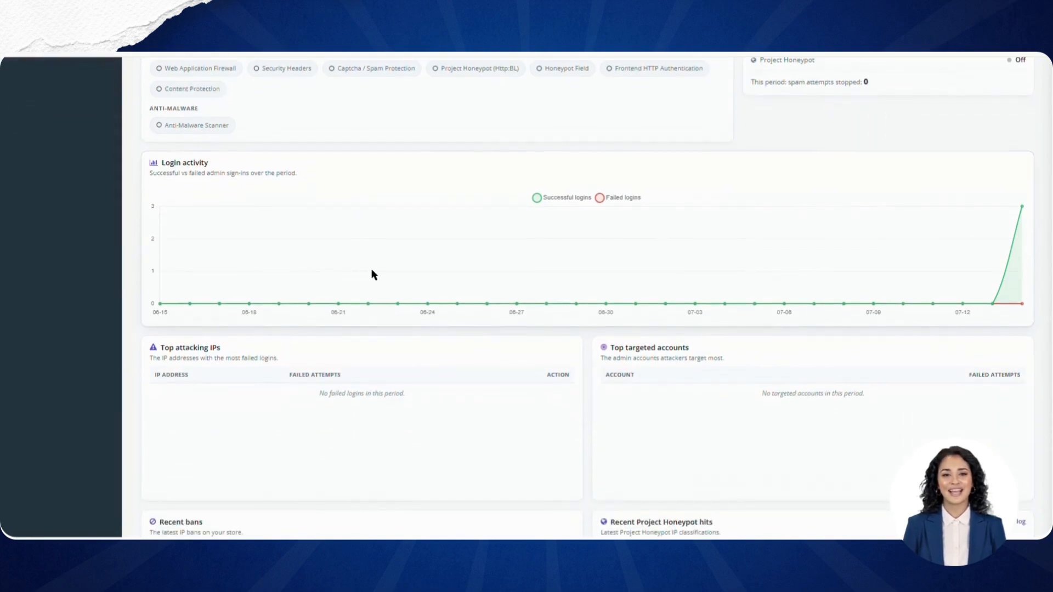
pyautogui.scroll(-3, 526, 284)
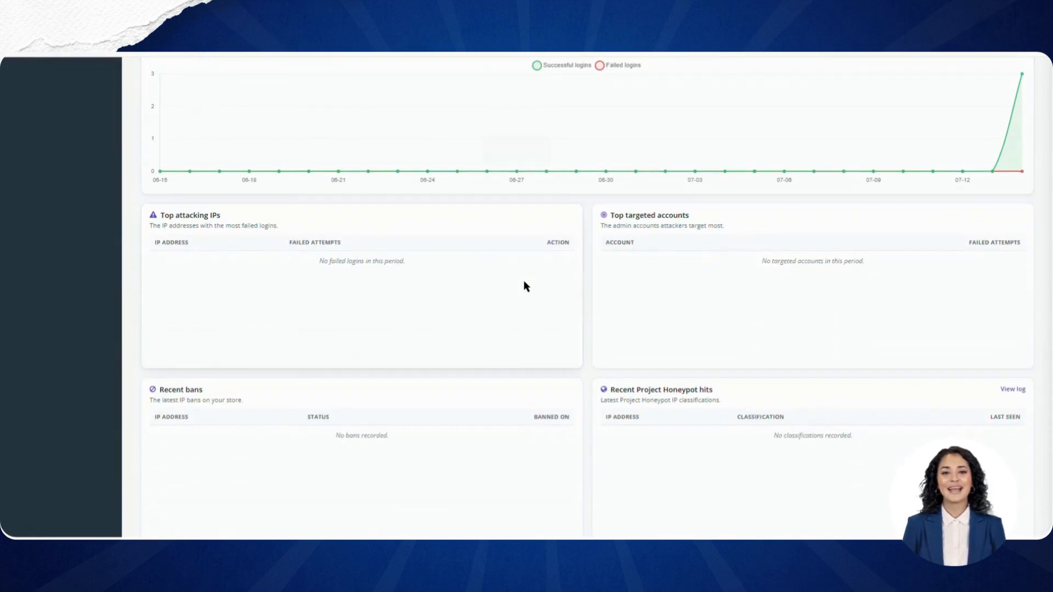
pyautogui.scroll(-2, 526, 285)
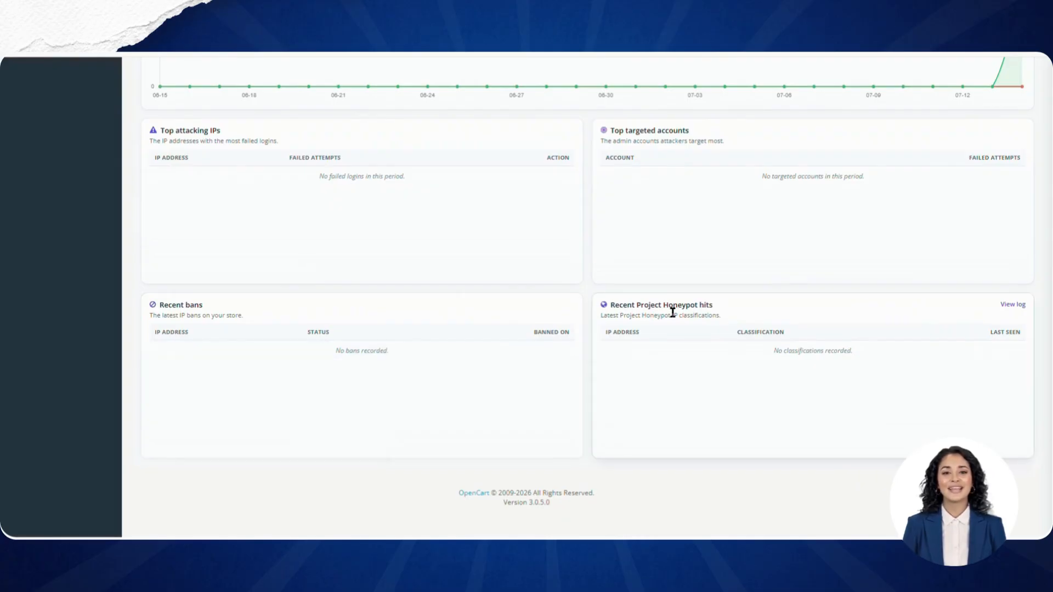
pyautogui.scroll(1, 673, 313)
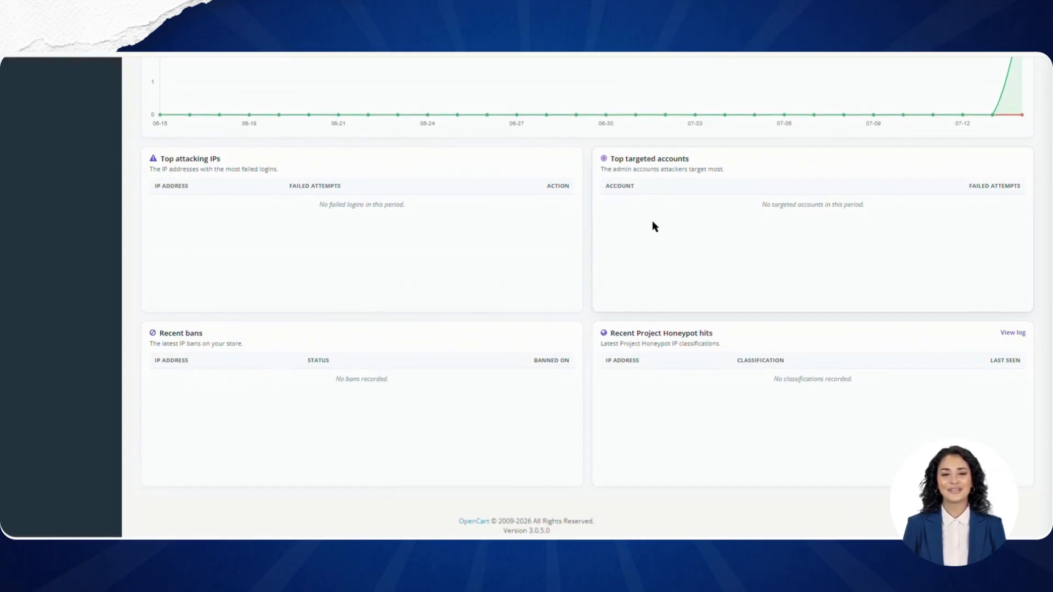
pyautogui.scroll(-1, 653, 227)
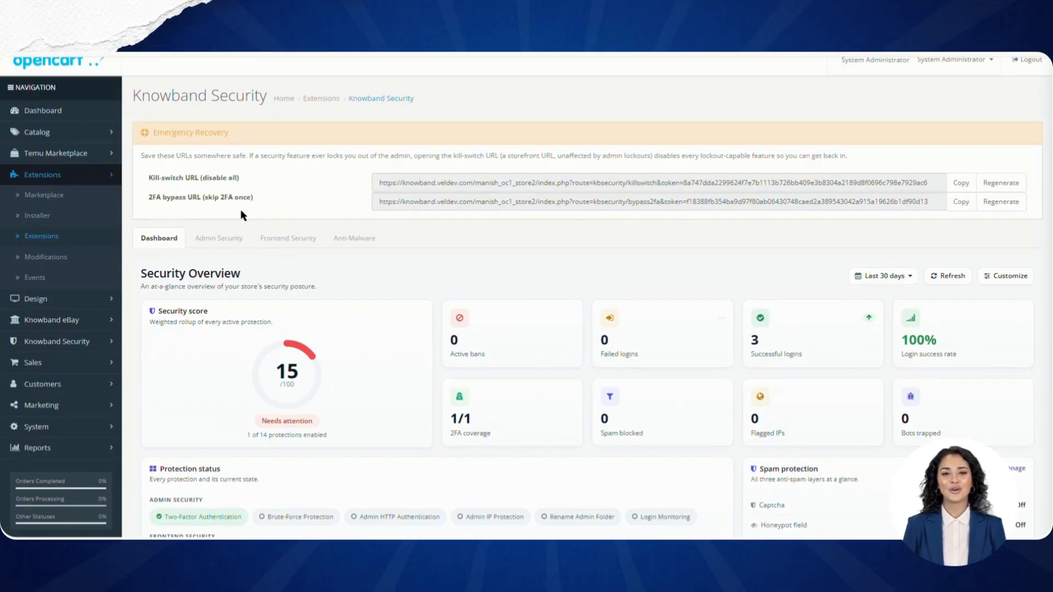
# Open the two-factor authentication settings under Admin Security and make sure 2FA is enabled.
pyautogui.click(224, 238)
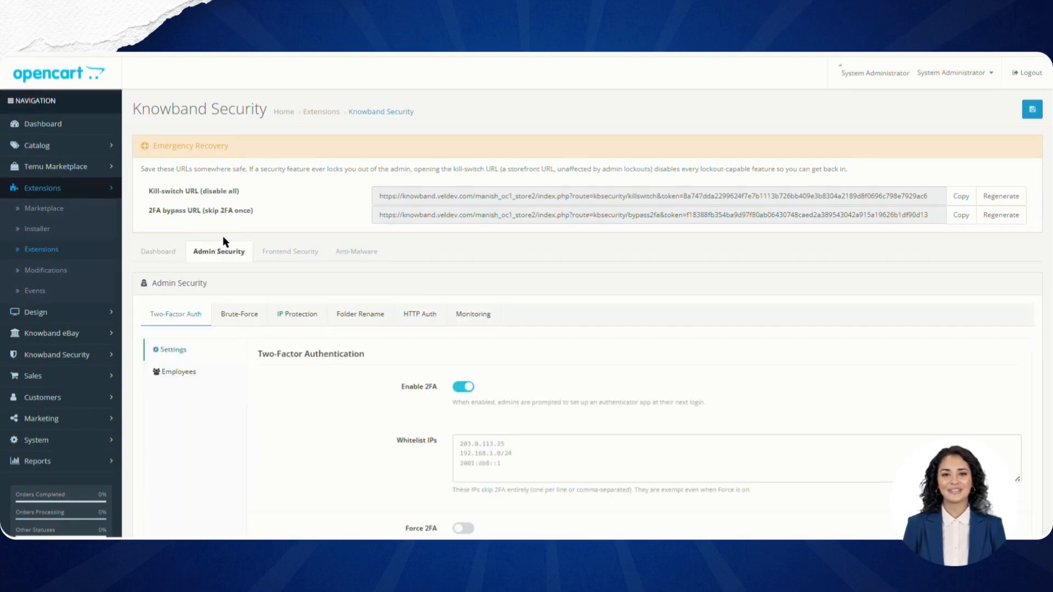
pyautogui.scroll(-2, 395, 318)
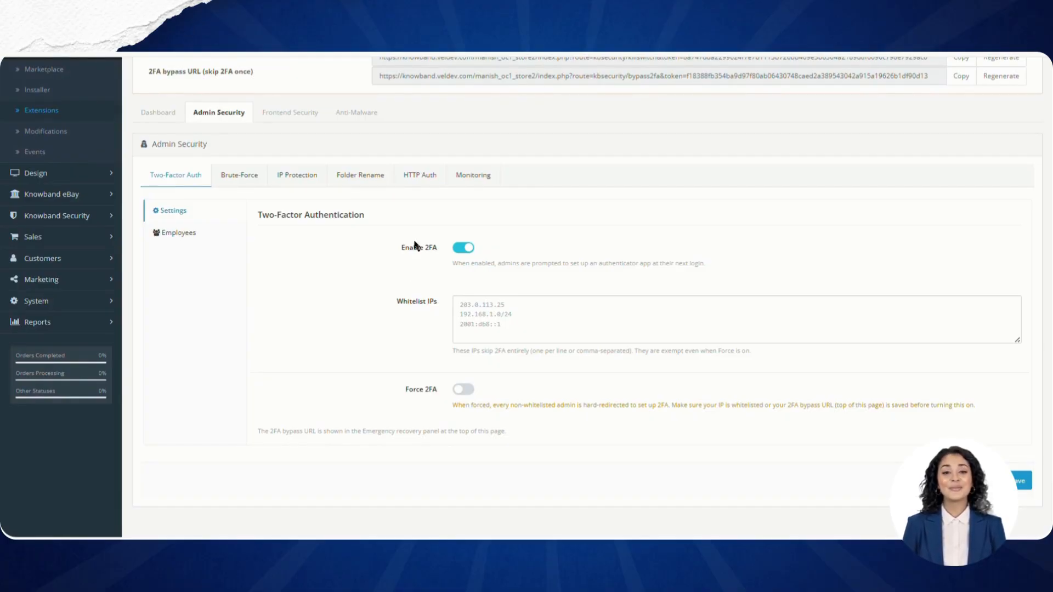
pyautogui.click(463, 248)
pyautogui.click(462, 348)
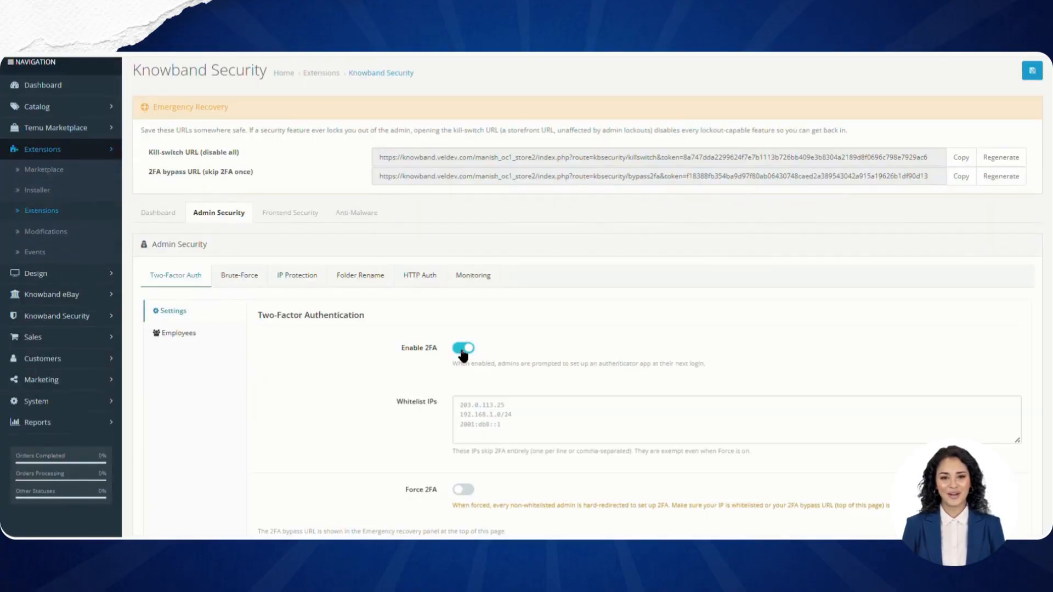
pyautogui.scroll(-2, 463, 355)
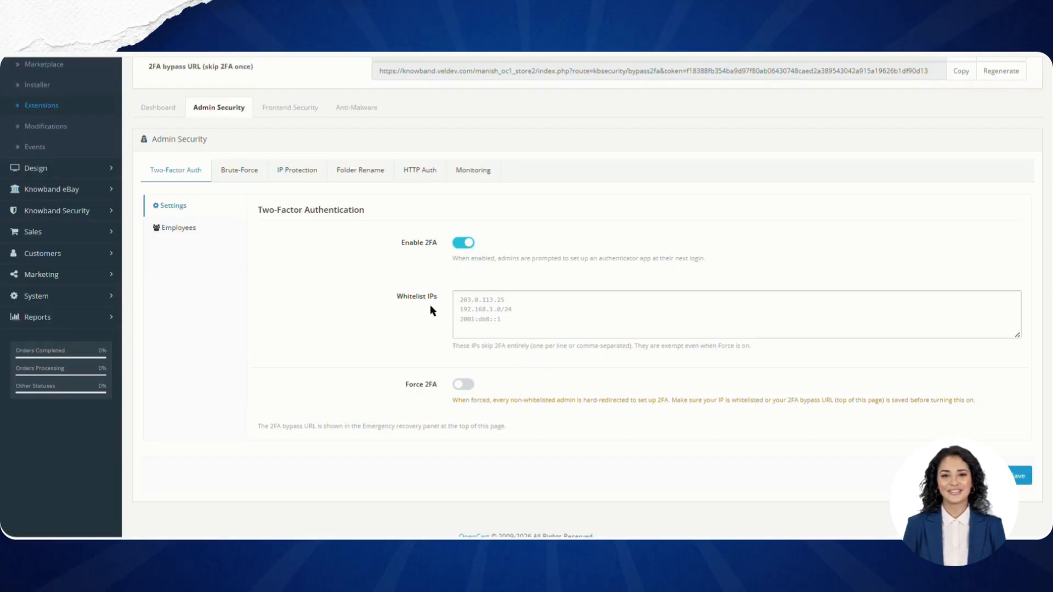
# Activate the Whitelist IPs field in the two-factor settings and open the Employees section.
pyautogui.click(490, 309)
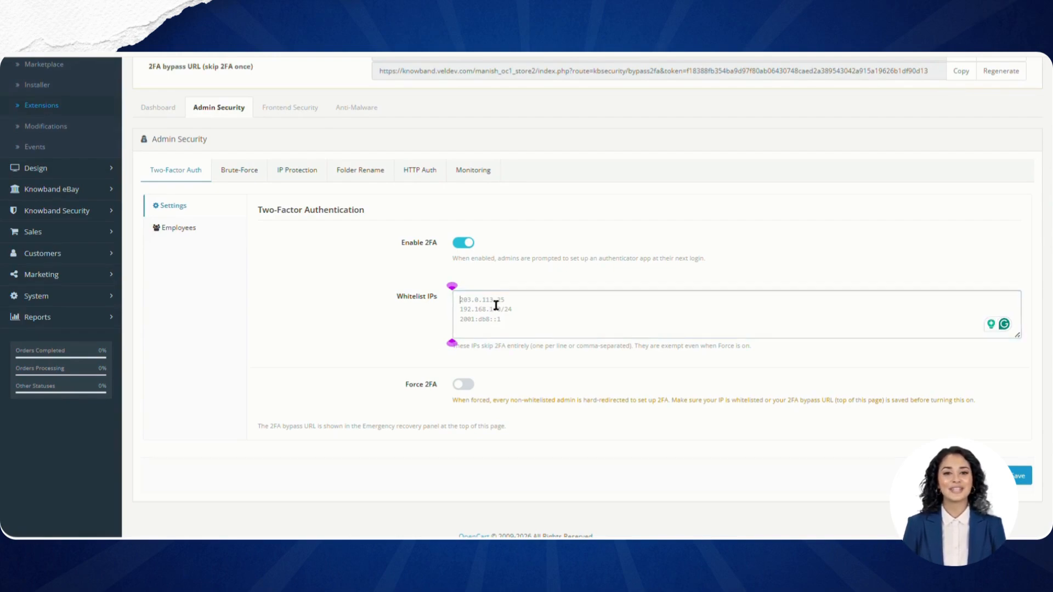
pyautogui.scroll(-1, 495, 305)
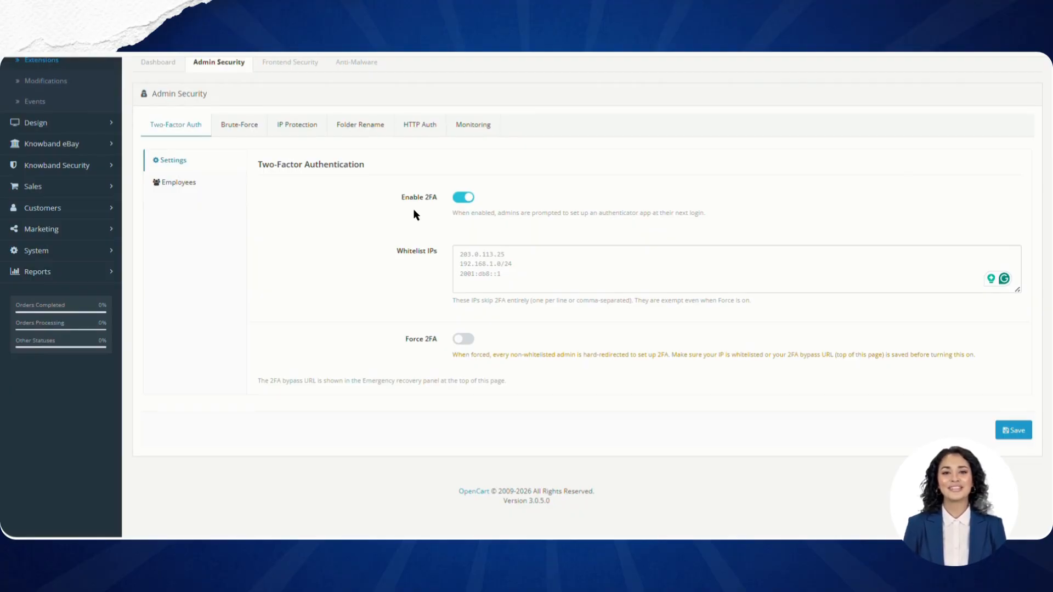
pyautogui.click(172, 183)
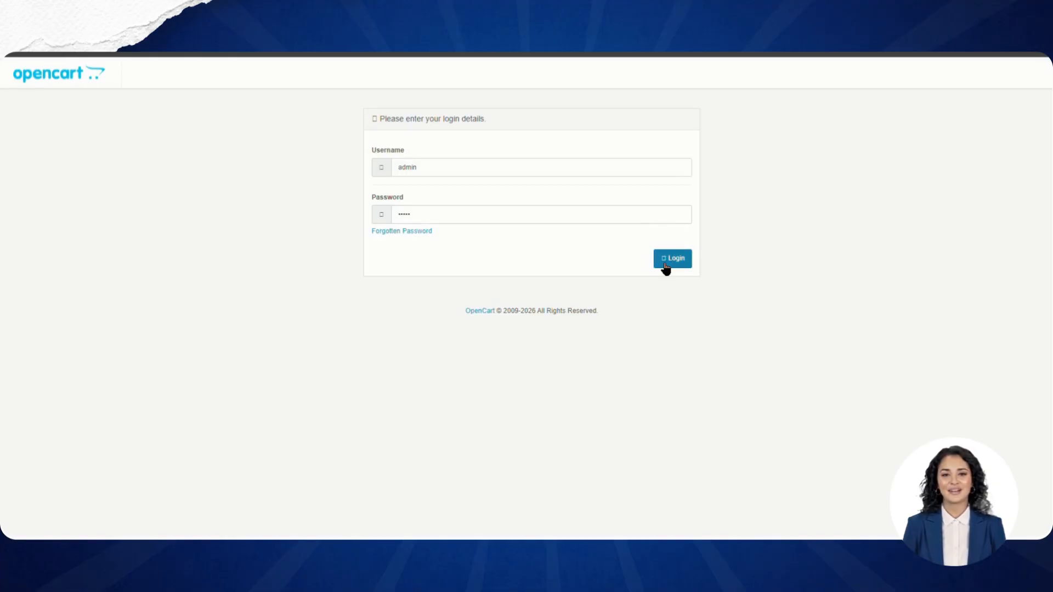
# Log in to the store admin and submit a six-digit authentication code for two-factor verification.
pyautogui.click(665, 265)
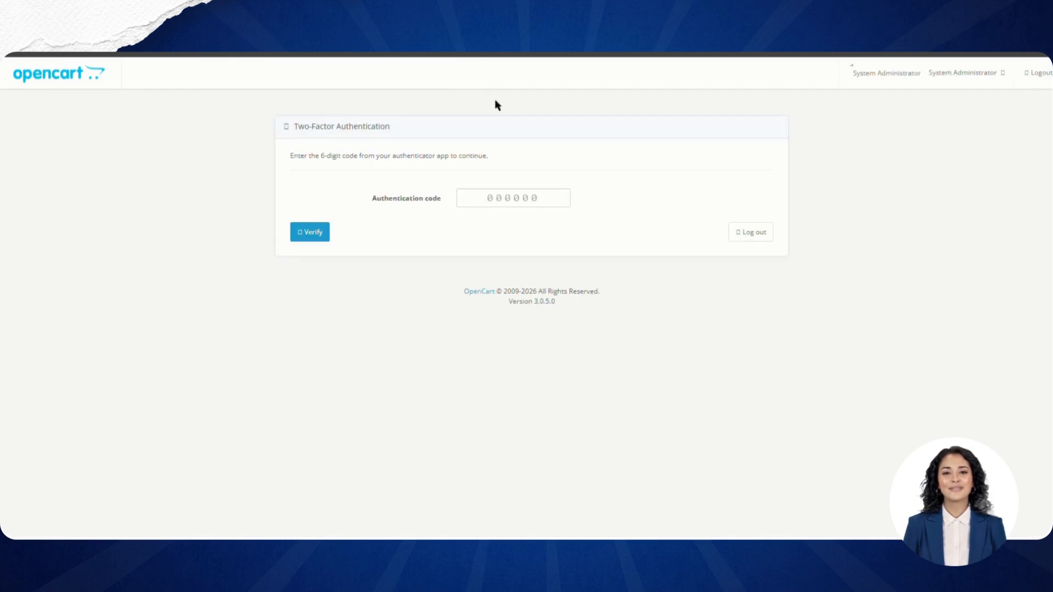
pyautogui.click(496, 203)
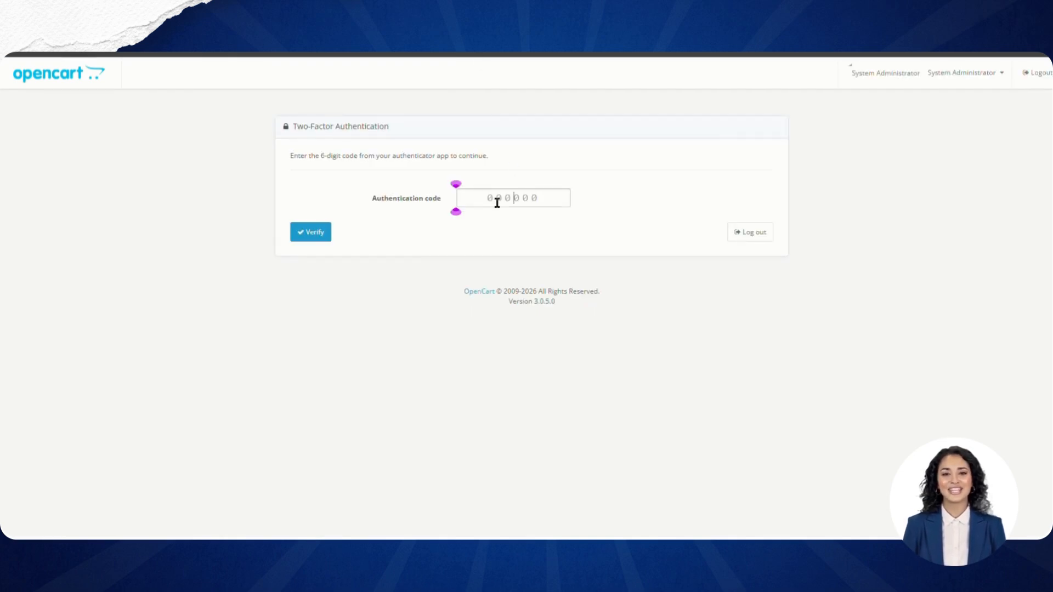
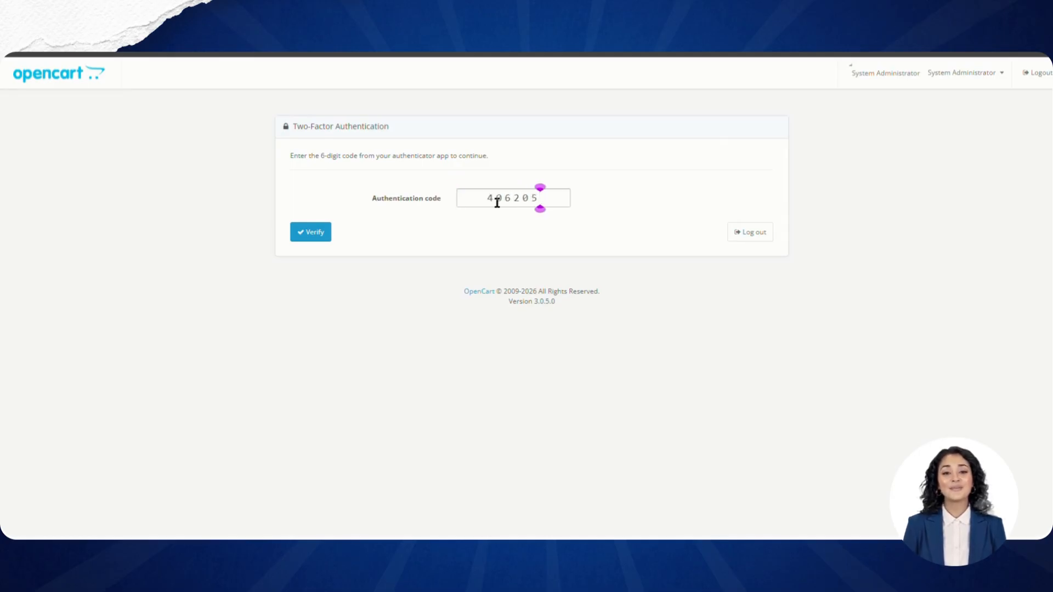
pyautogui.click(291, 235)
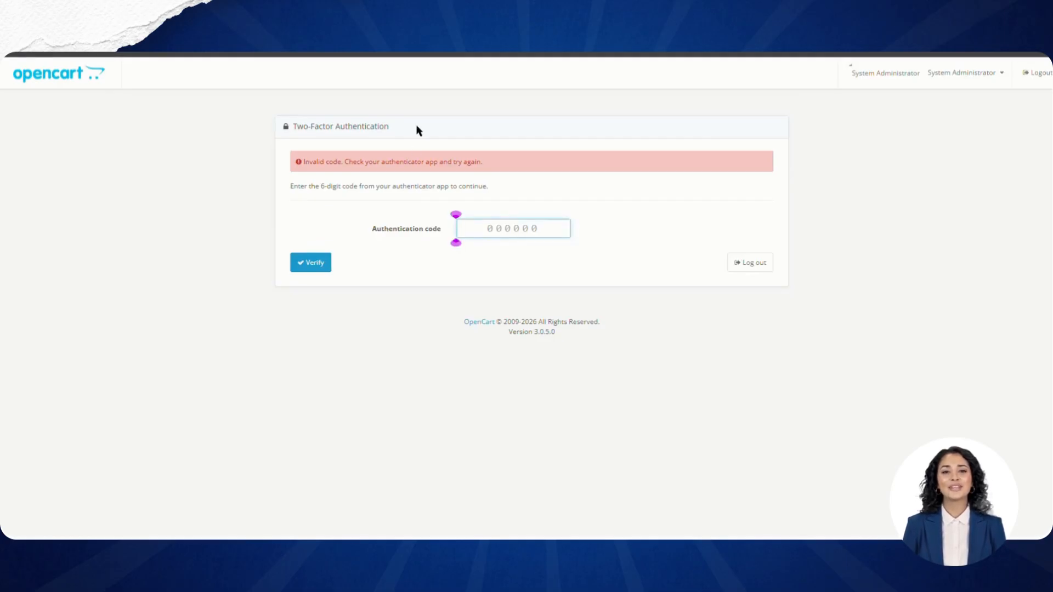
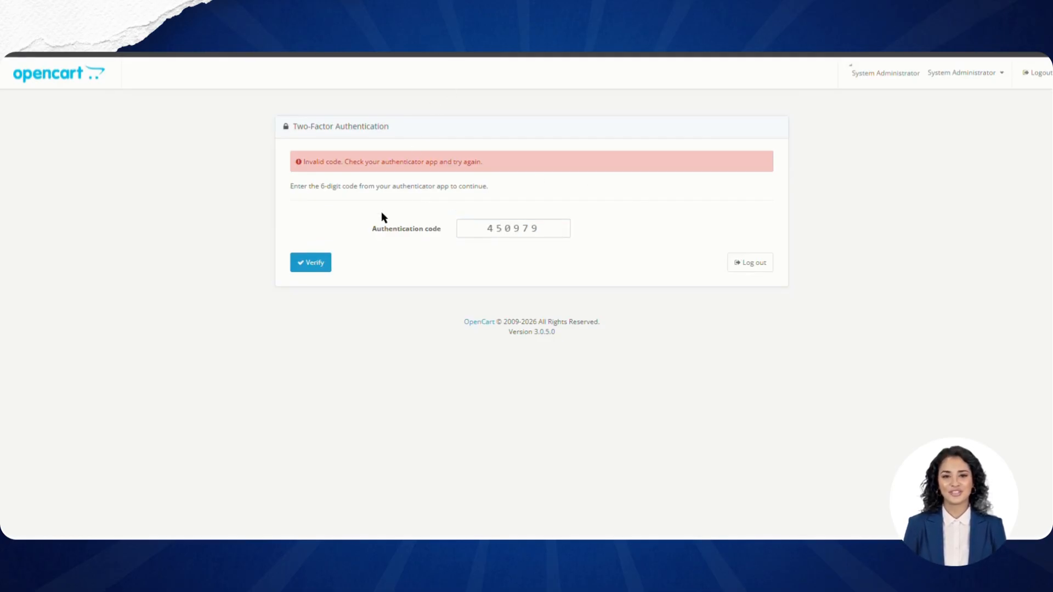
# Verify the login with another authentication code, and log in again from the admin login page.
pyautogui.click(309, 263)
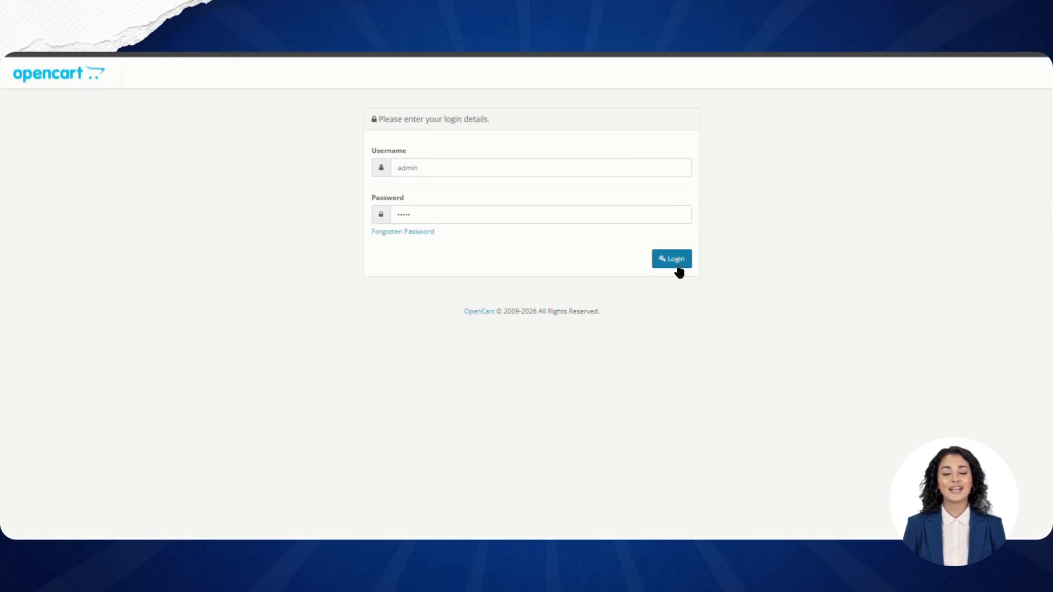
pyautogui.click(677, 265)
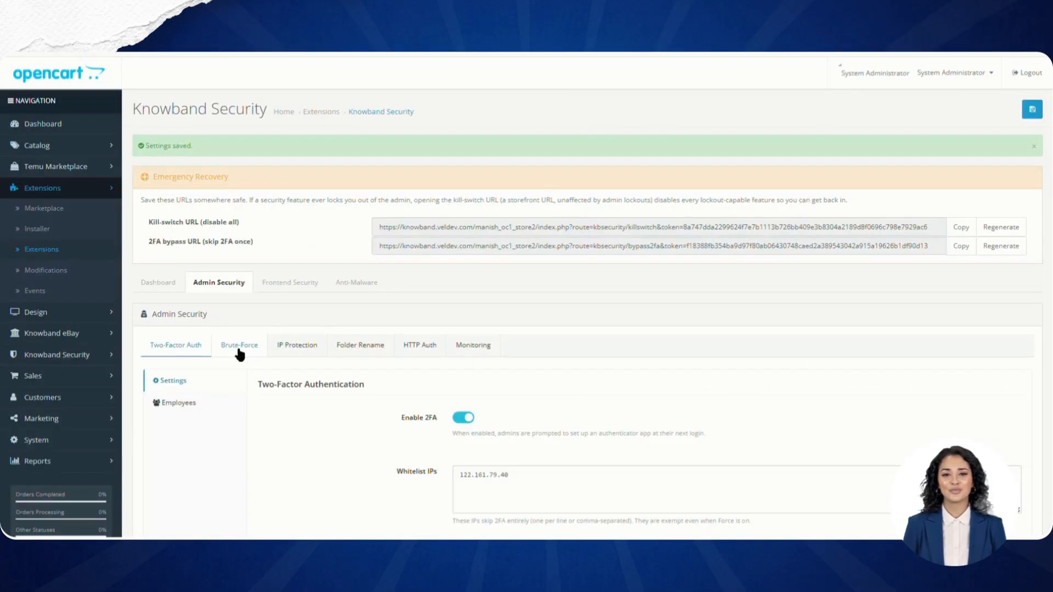
# Enable brute-force protection in Admin Security and review its max retries, time window, ban time and whitelist IP settings.
pyautogui.click(239, 345)
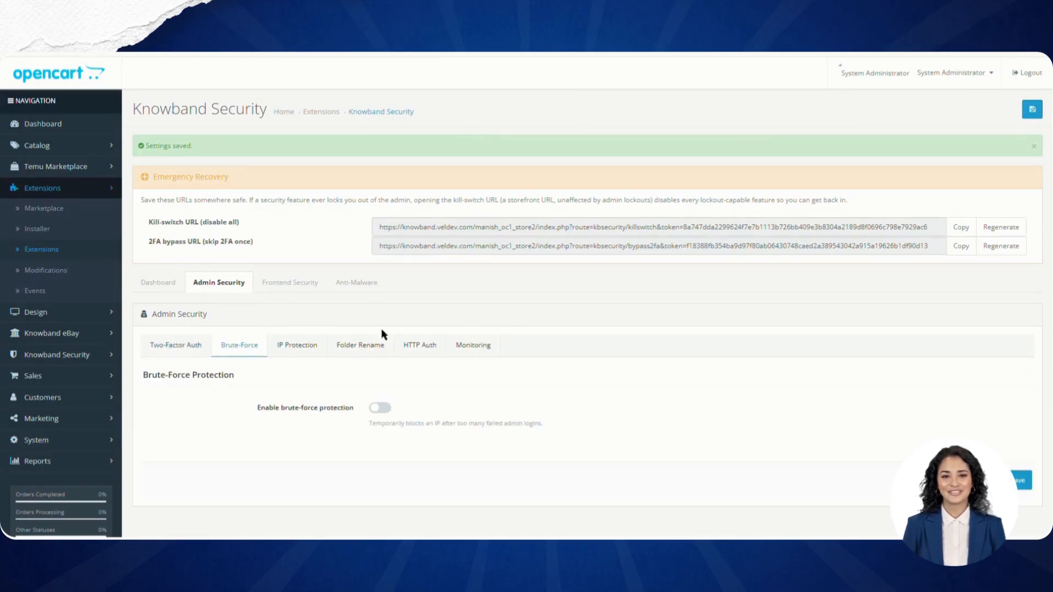
pyautogui.scroll(-1, 381, 351)
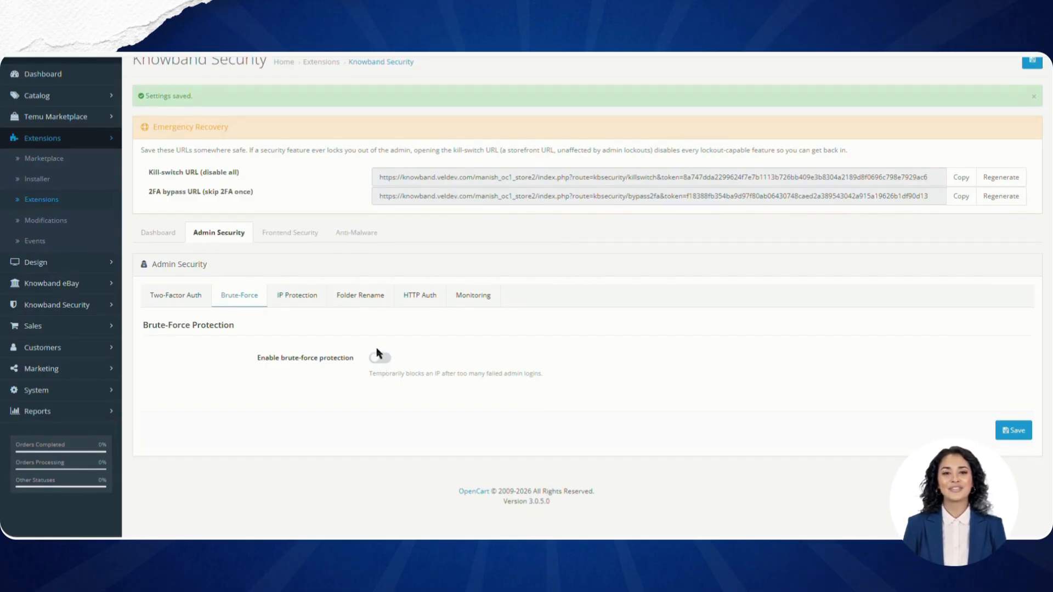
pyautogui.click(379, 361)
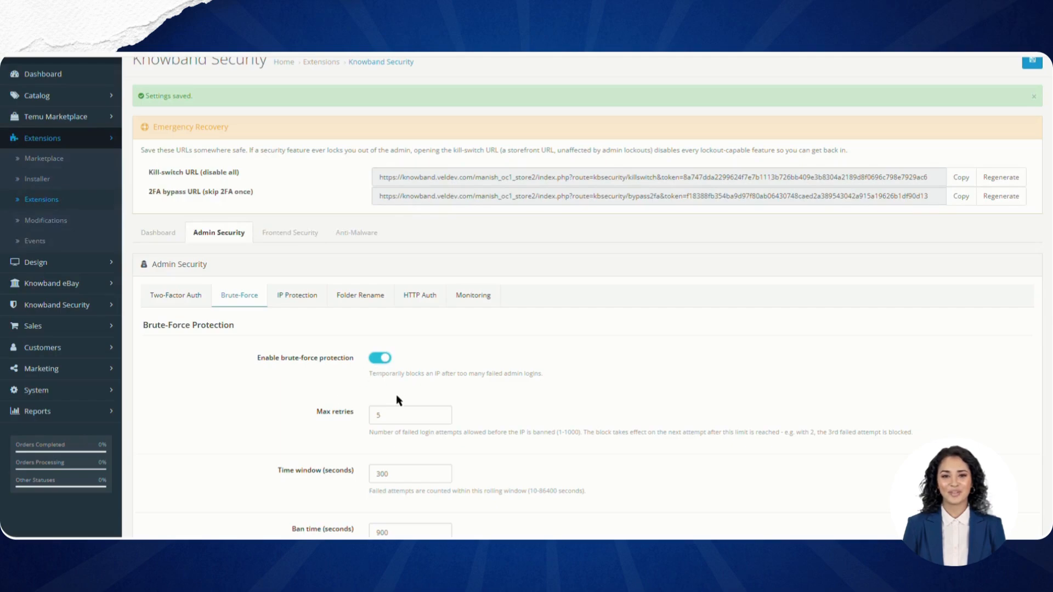
pyautogui.scroll(-2, 340, 384)
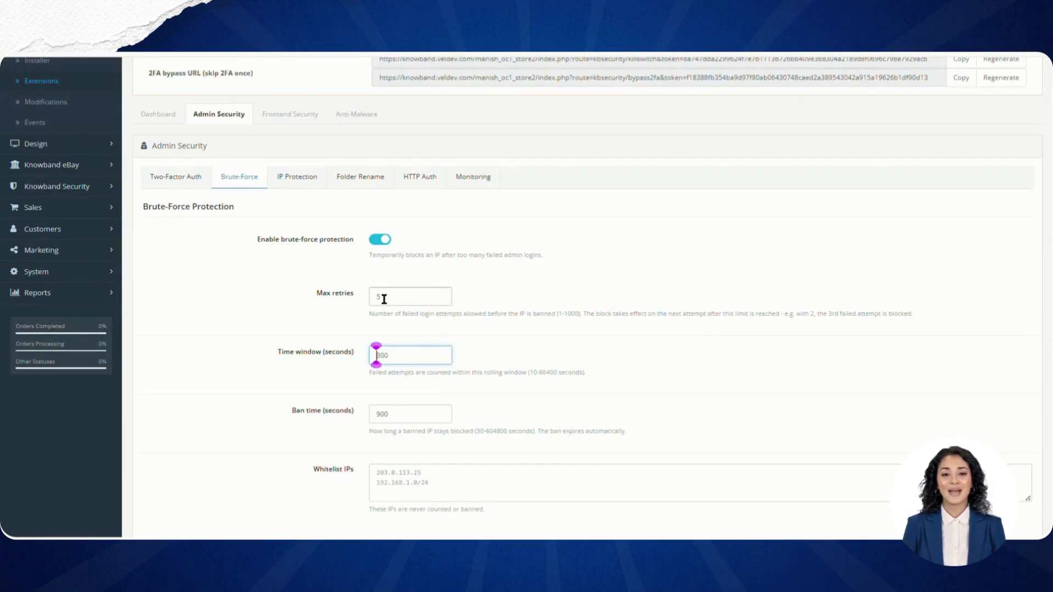
pyautogui.click(303, 324)
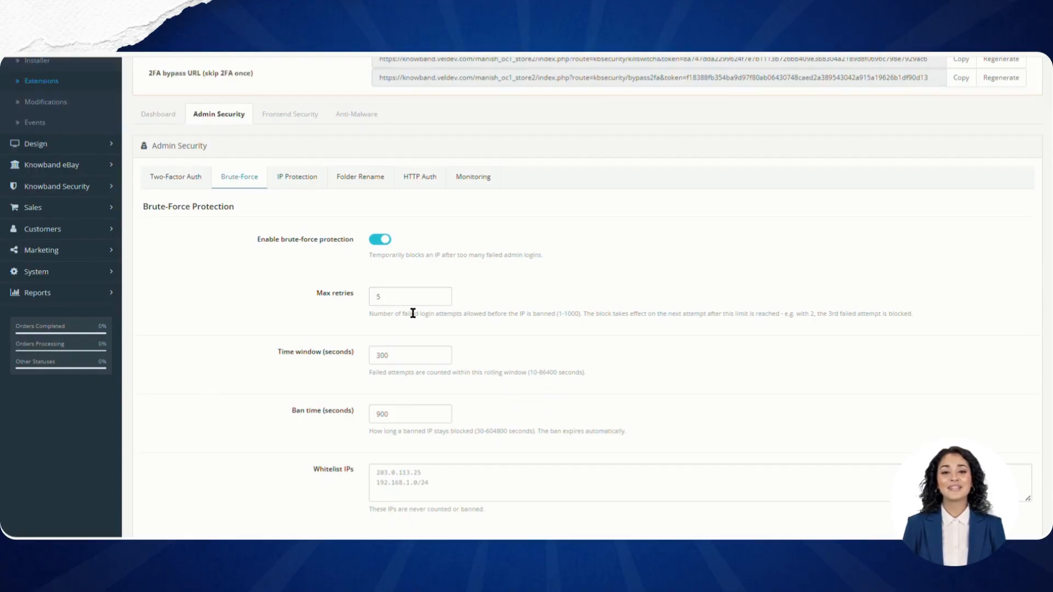
pyautogui.scroll(-1, 327, 329)
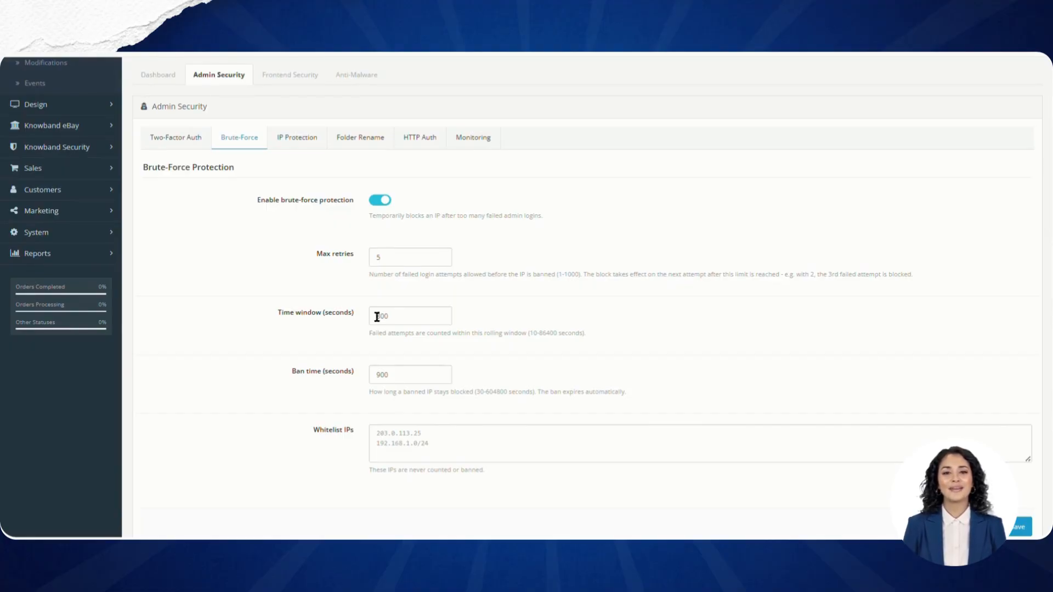
pyautogui.scroll(-2, 325, 345)
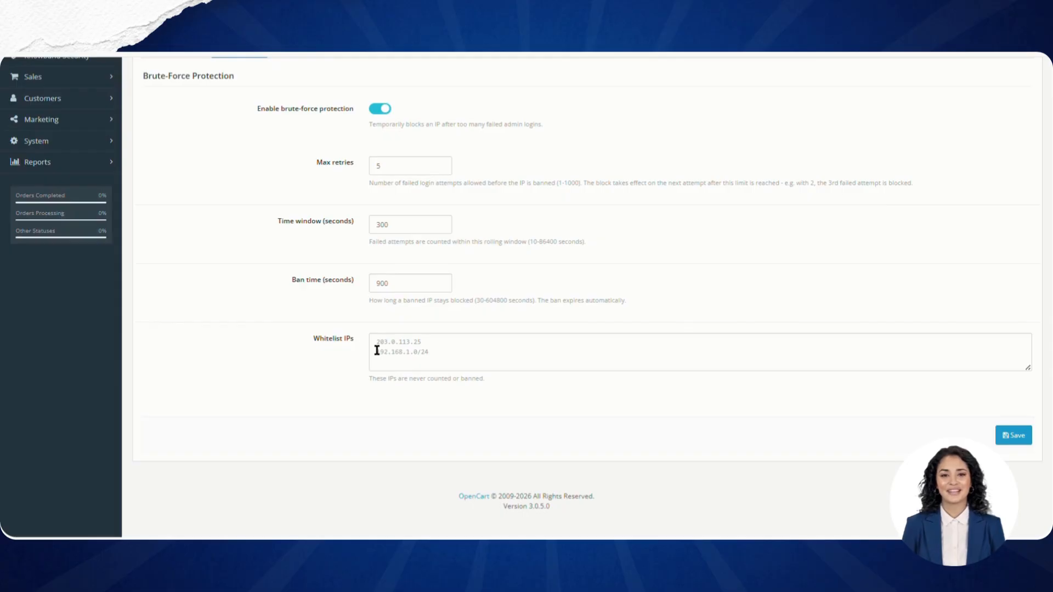
pyautogui.scroll(2, 443, 348)
pyautogui.scroll(-1, 443, 348)
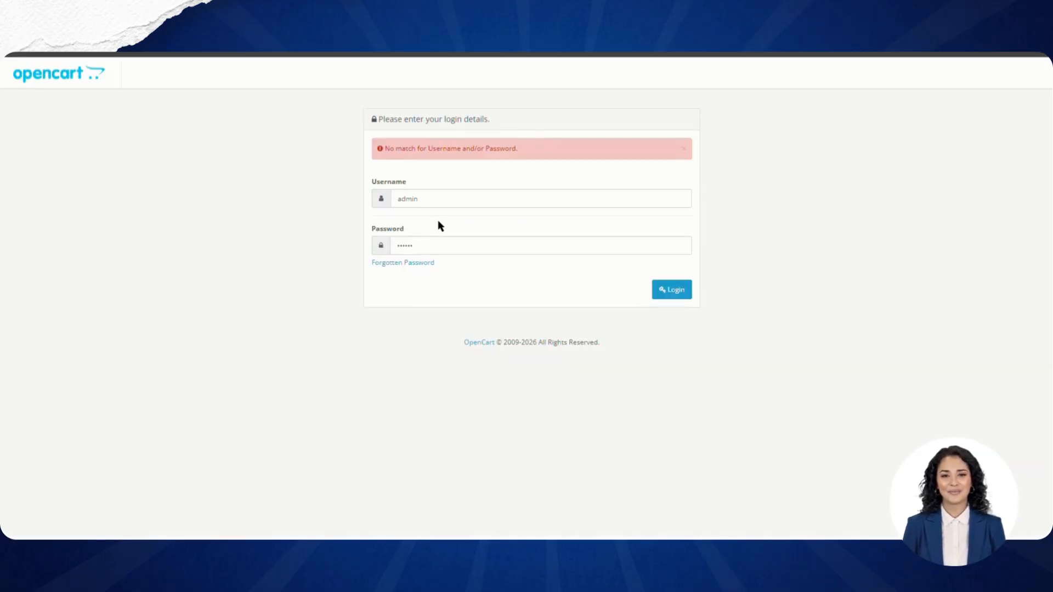
# Enter an account password on the admin login page and attempt to log in repeatedly.
pyautogui.click(435, 242)
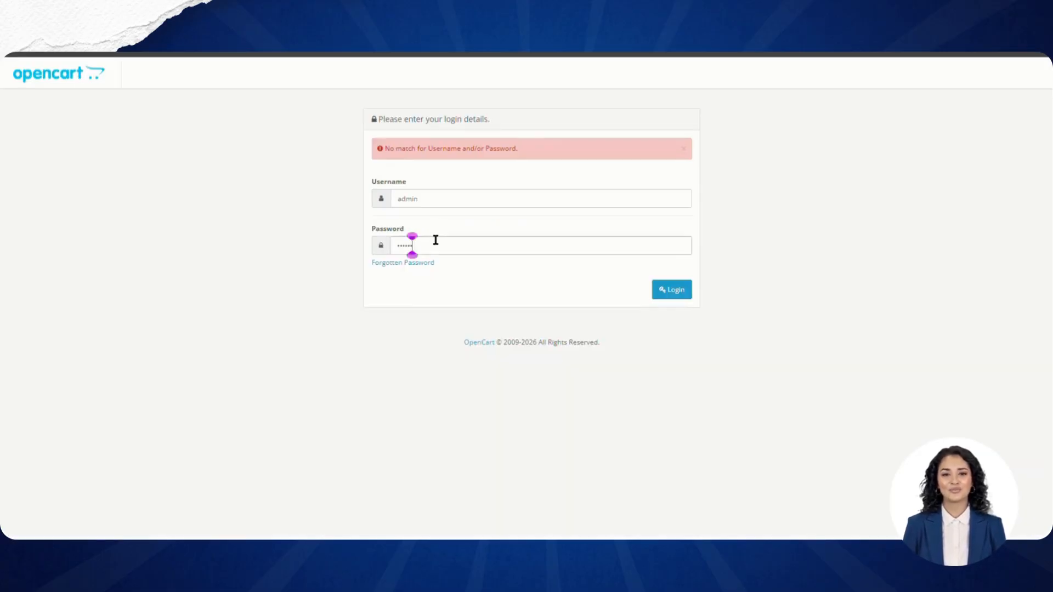
pyautogui.click(677, 292)
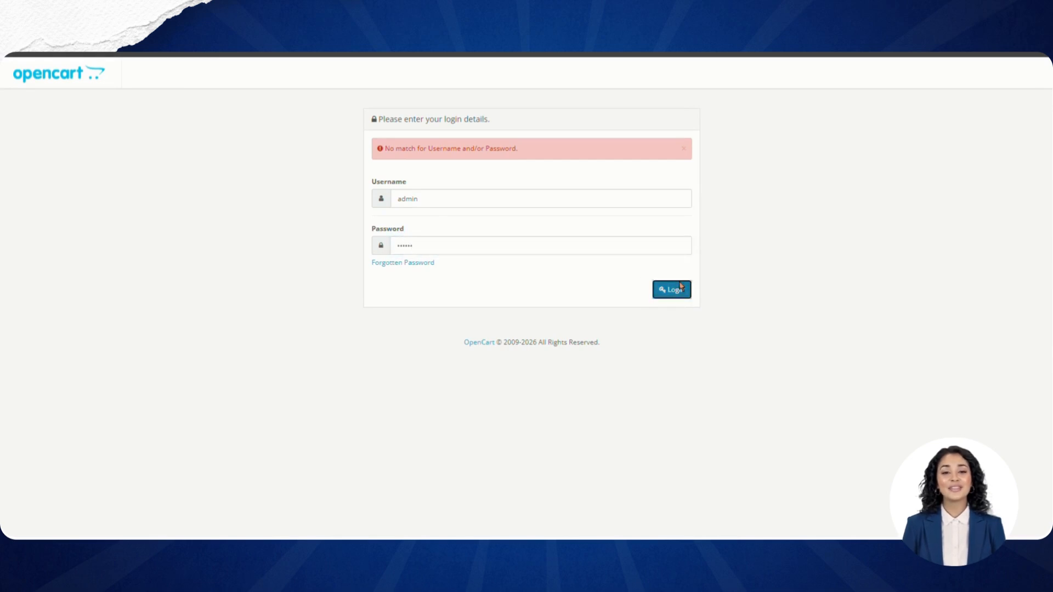
pyautogui.click(678, 293)
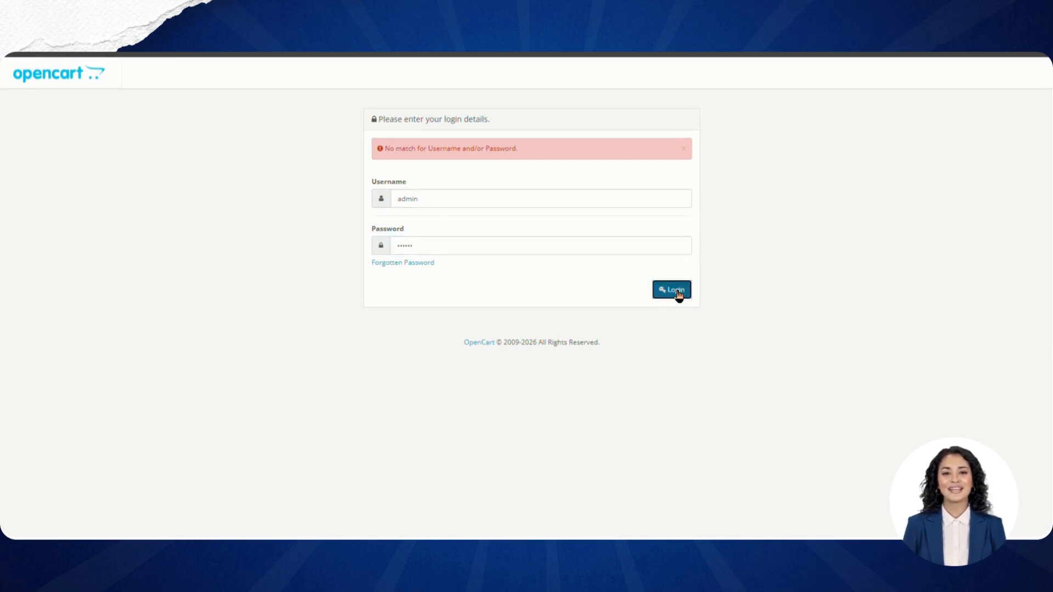
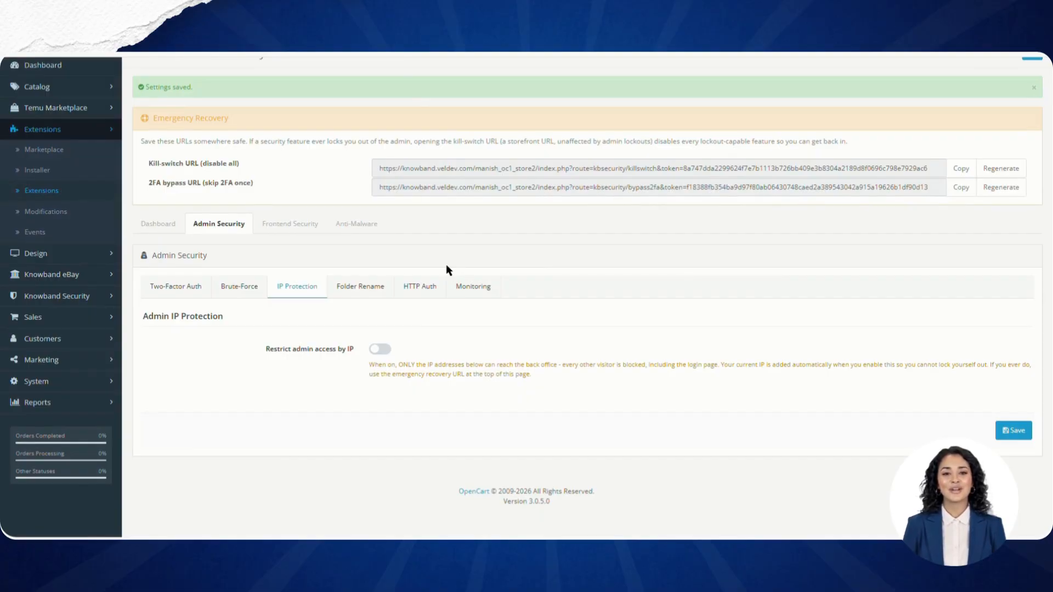
# Restrict admin access by IP in the Admin IP Protection settings and save.
pyautogui.click(375, 350)
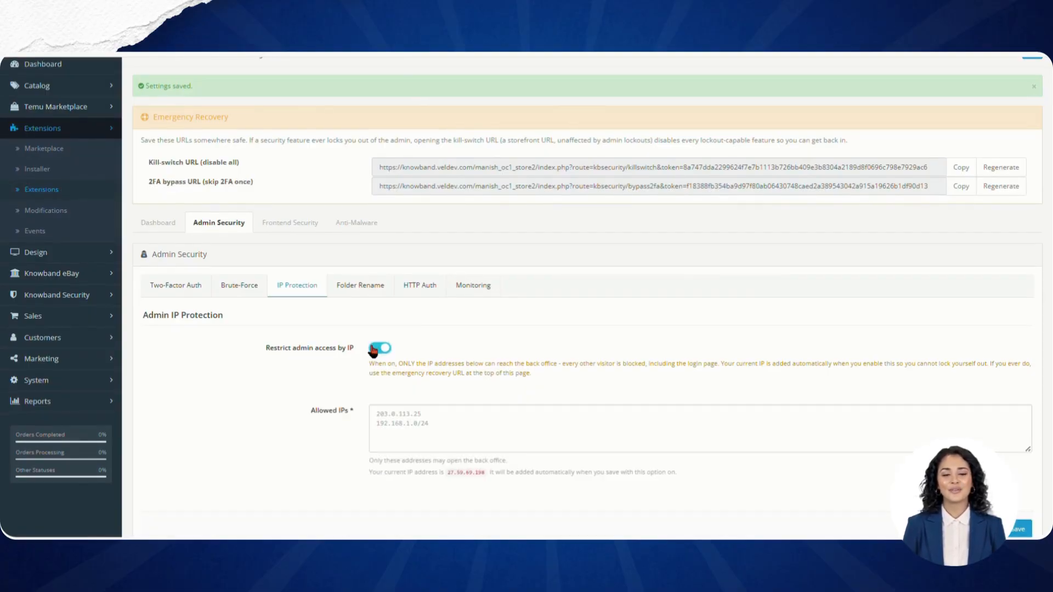
pyautogui.scroll(-2, 362, 307)
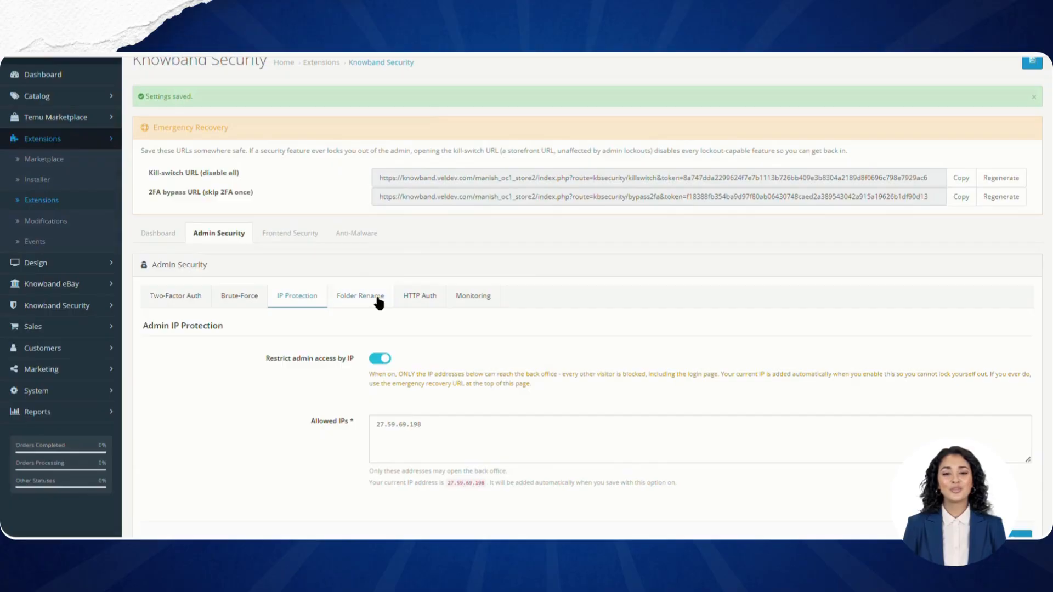
# Hide the admin behind a virtual name in the Folder Rename settings and enter the virtual admin name.
pyautogui.click(377, 299)
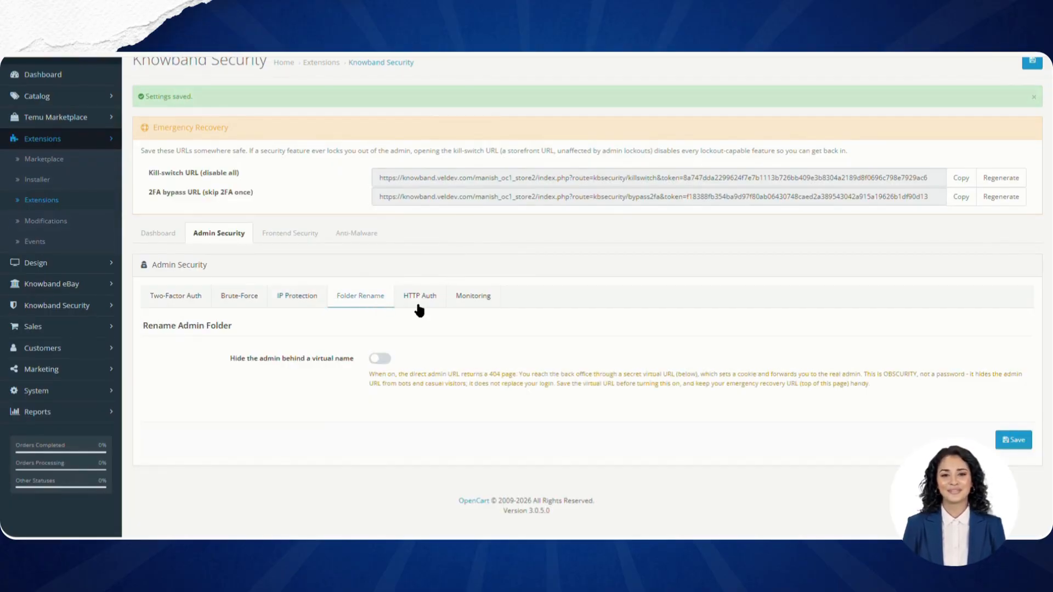
pyautogui.click(380, 358)
pyautogui.scroll(-2, 328, 421)
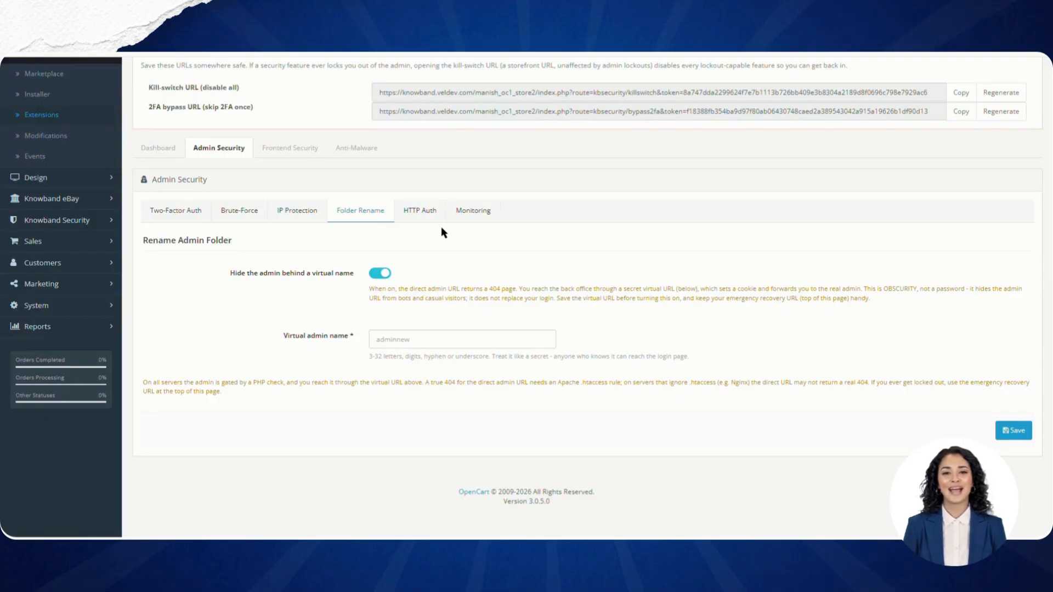
pyautogui.click(443, 335)
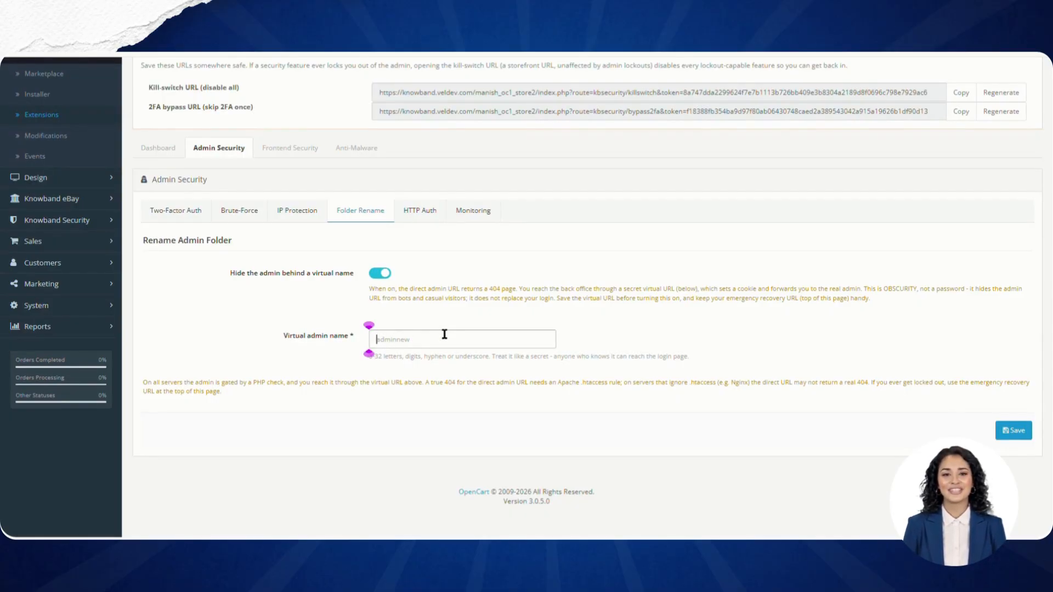
pyautogui.write('lalit')
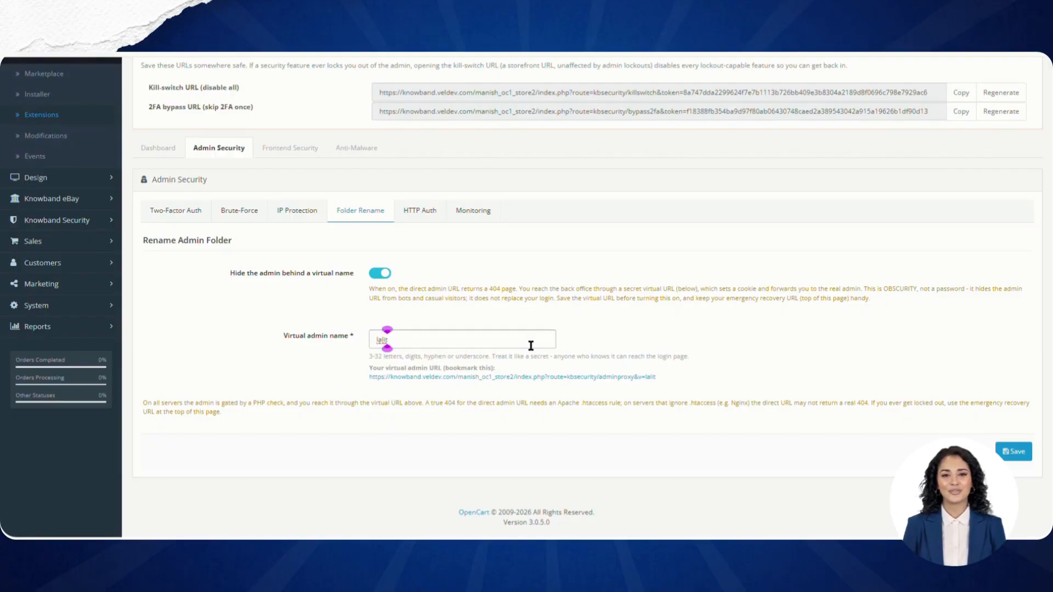
# Enable HTTP authentication for the admin with username test and a password, leave the whitelist IPs empty, and save.
pyautogui.click(420, 210)
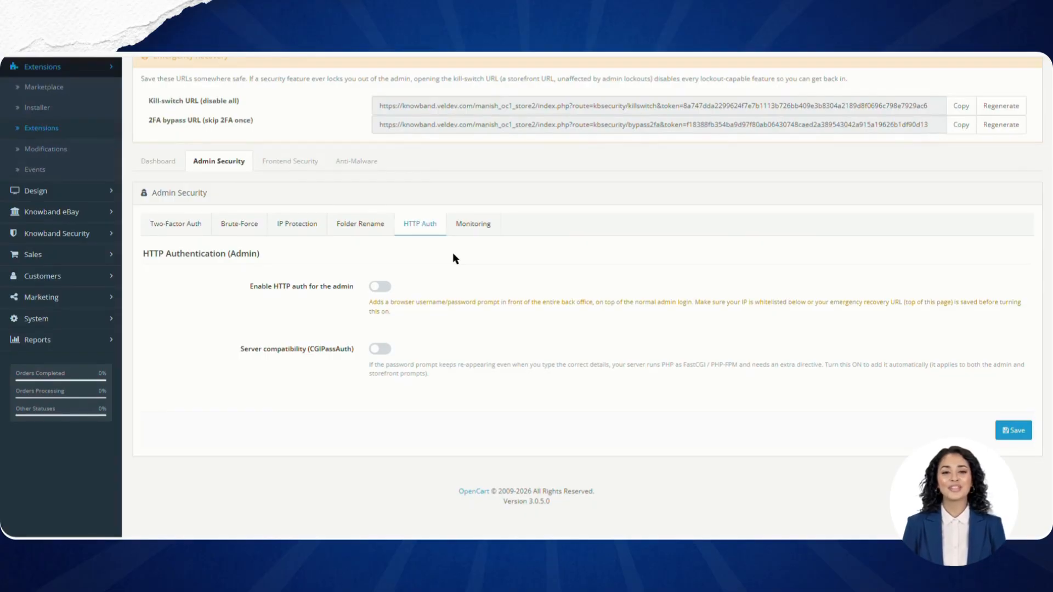
pyautogui.click(380, 286)
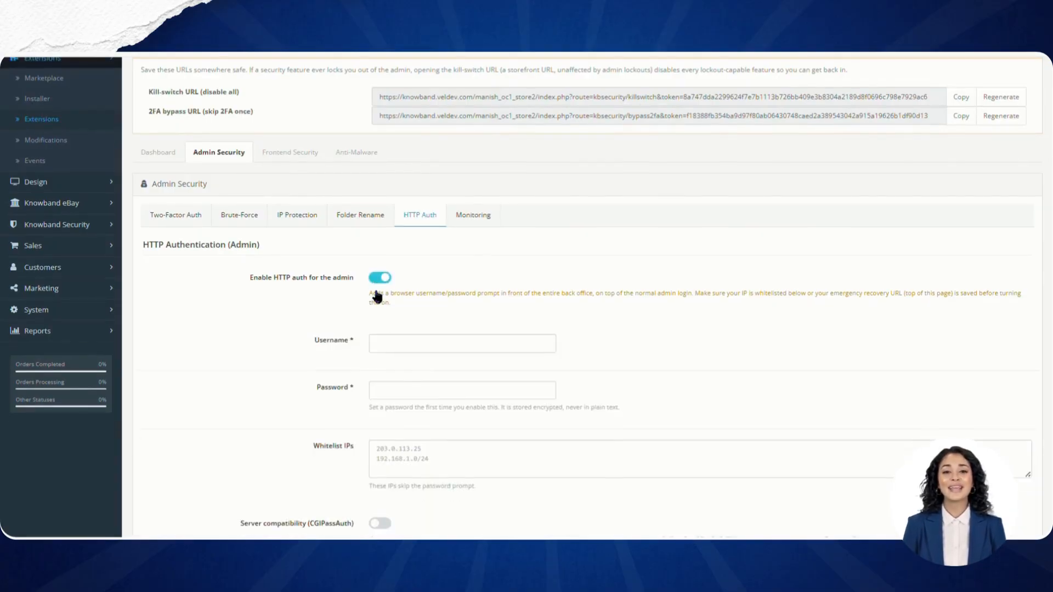
pyautogui.scroll(-2, 372, 312)
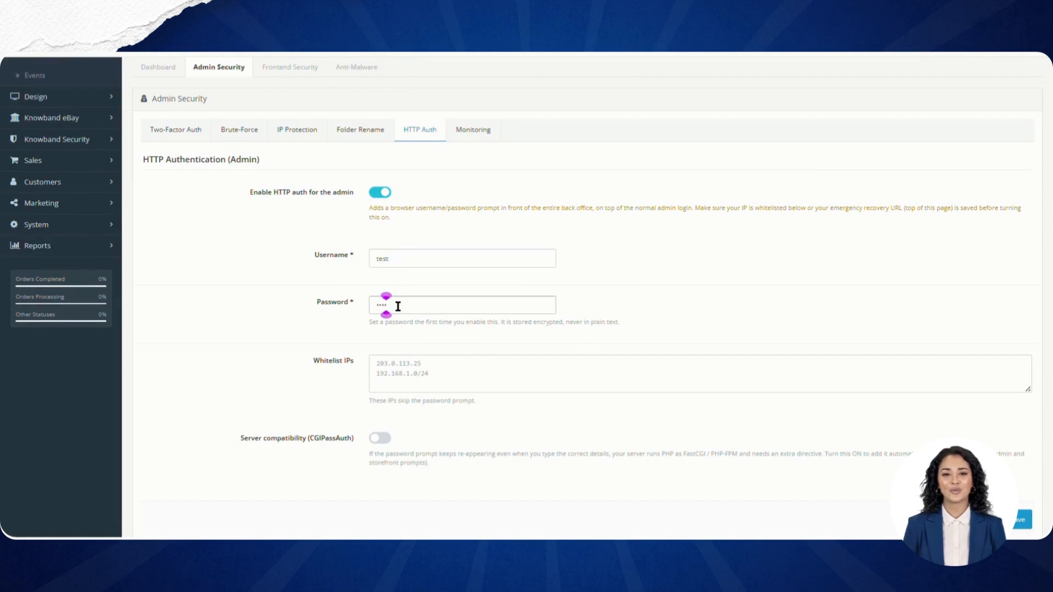
pyautogui.click(412, 367)
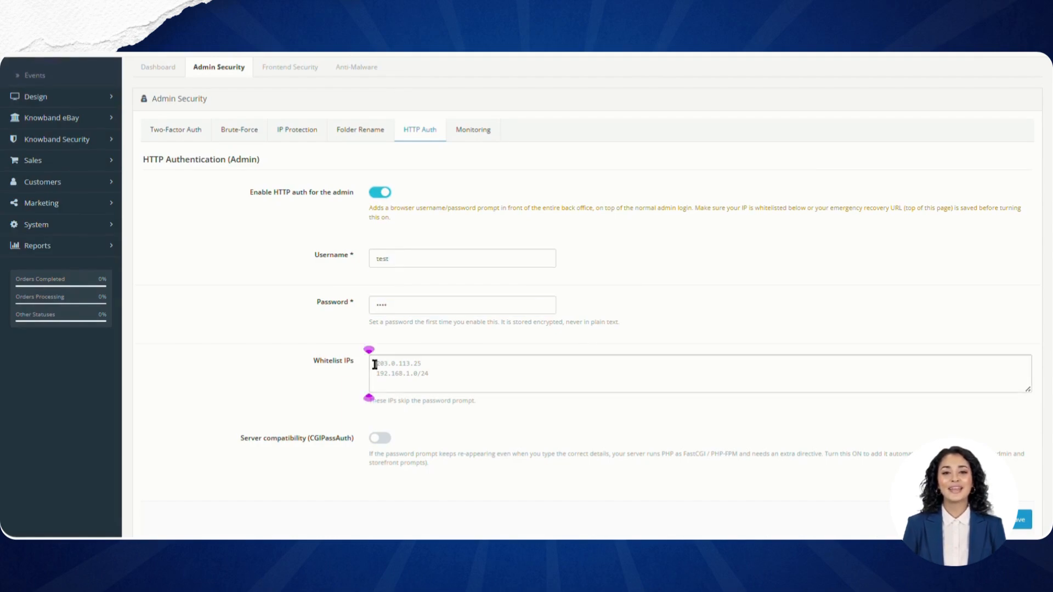
pyautogui.scroll(-1, 468, 382)
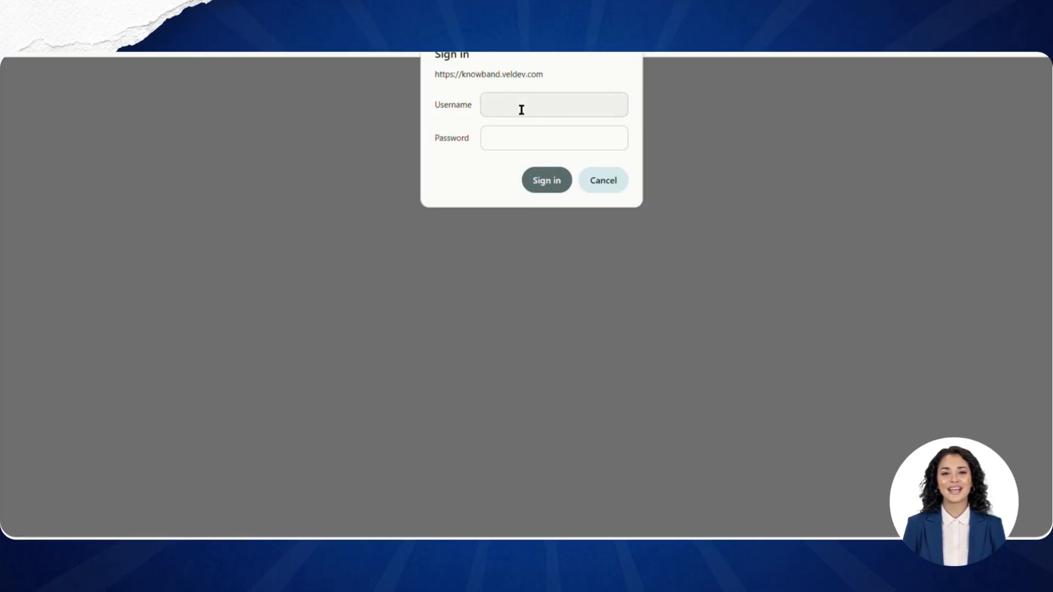
# Sign in at the browser authentication prompt with username test and its password, and check the admin HTTP authentication settings.
pyautogui.click(523, 104)
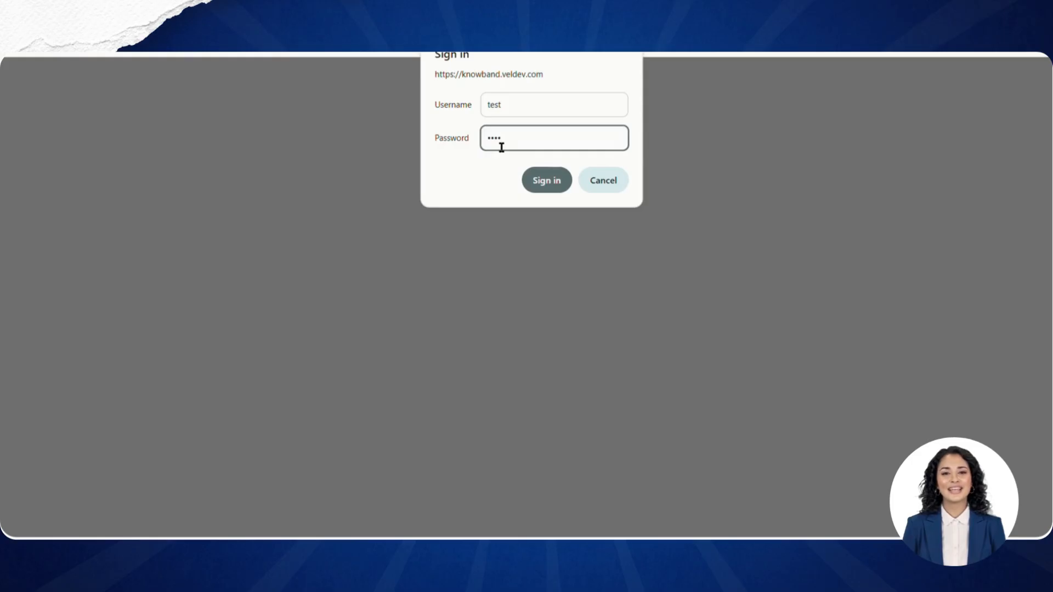
pyautogui.click(551, 180)
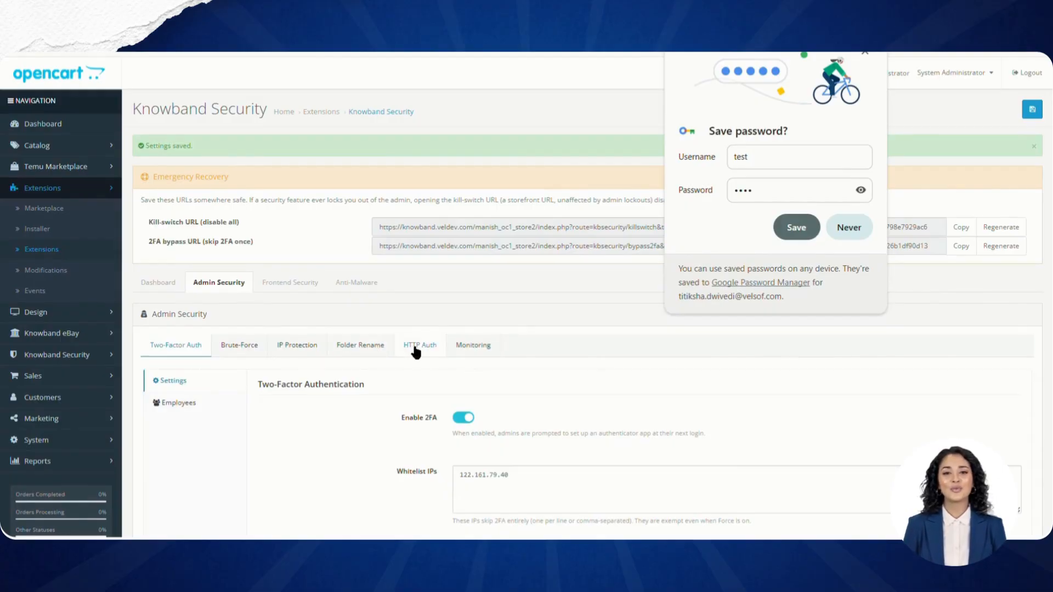
pyautogui.click(428, 344)
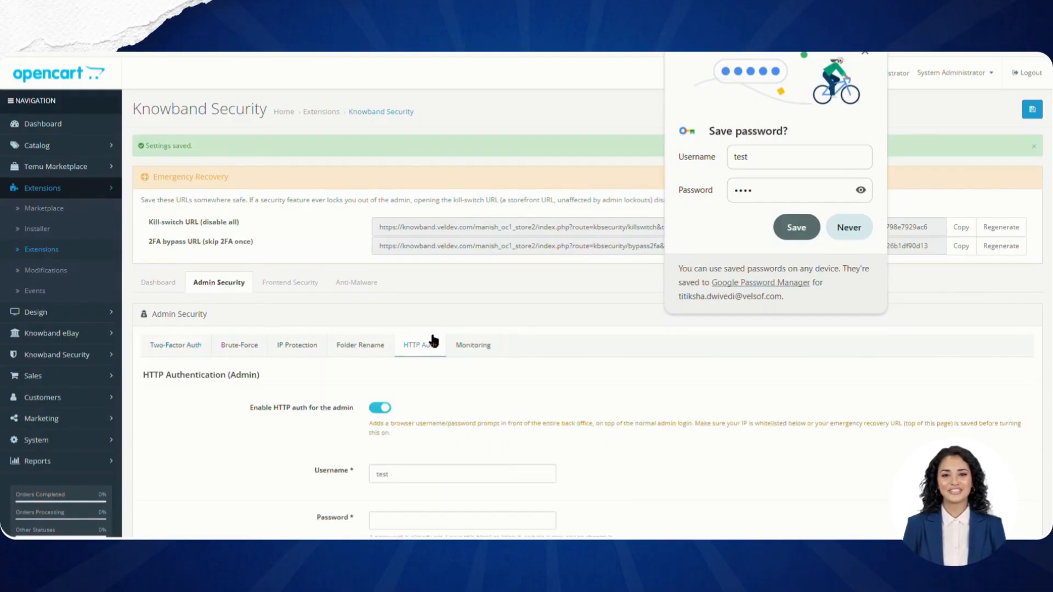
pyautogui.scroll(-3, 592, 376)
pyautogui.scroll(-2, 715, 406)
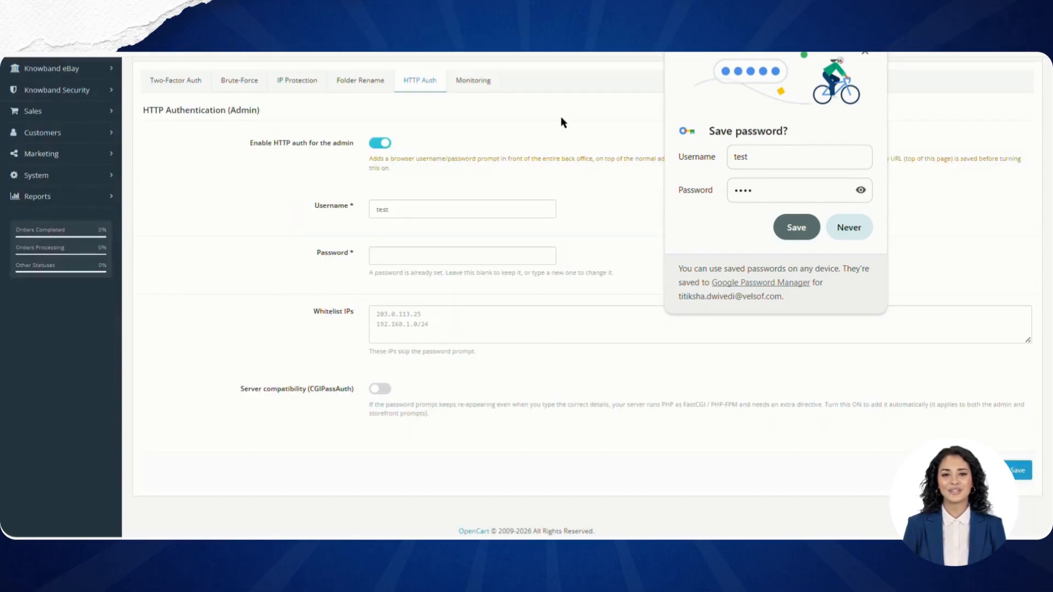
# Turn on emails for failed and successful logins and the logging of admin login attempts in Monitoring.
pyautogui.scroll(-1, 281, 405)
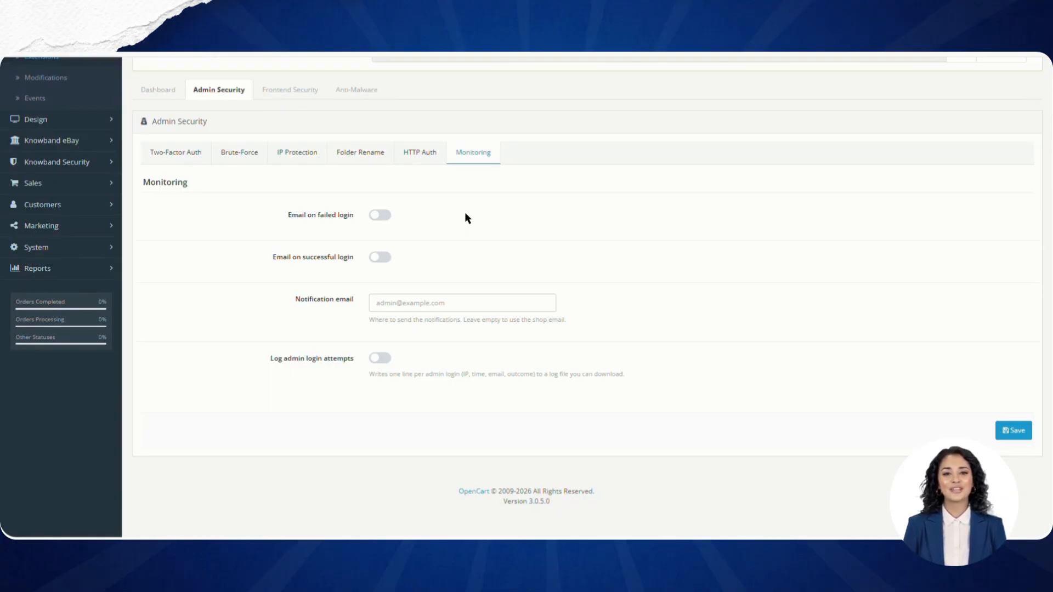
pyautogui.click(372, 217)
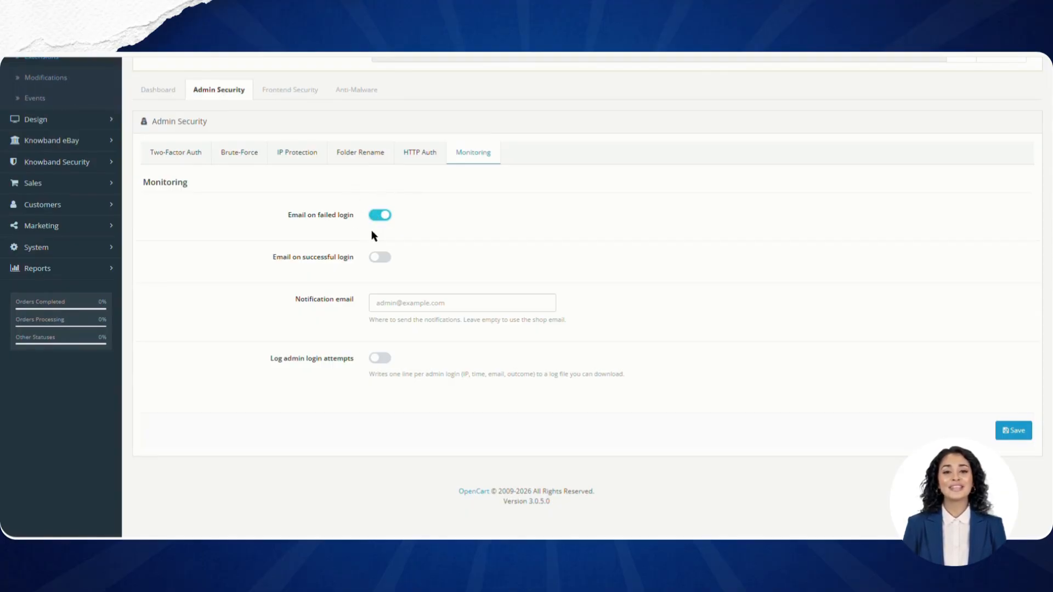
pyautogui.click(380, 258)
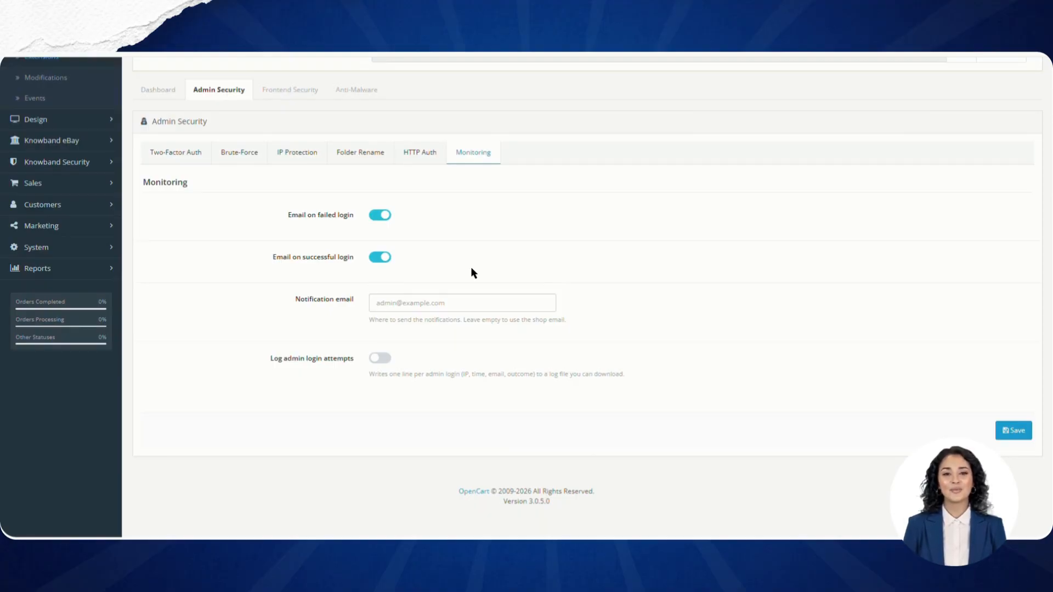
pyautogui.click(378, 361)
pyautogui.scroll(-1, 339, 377)
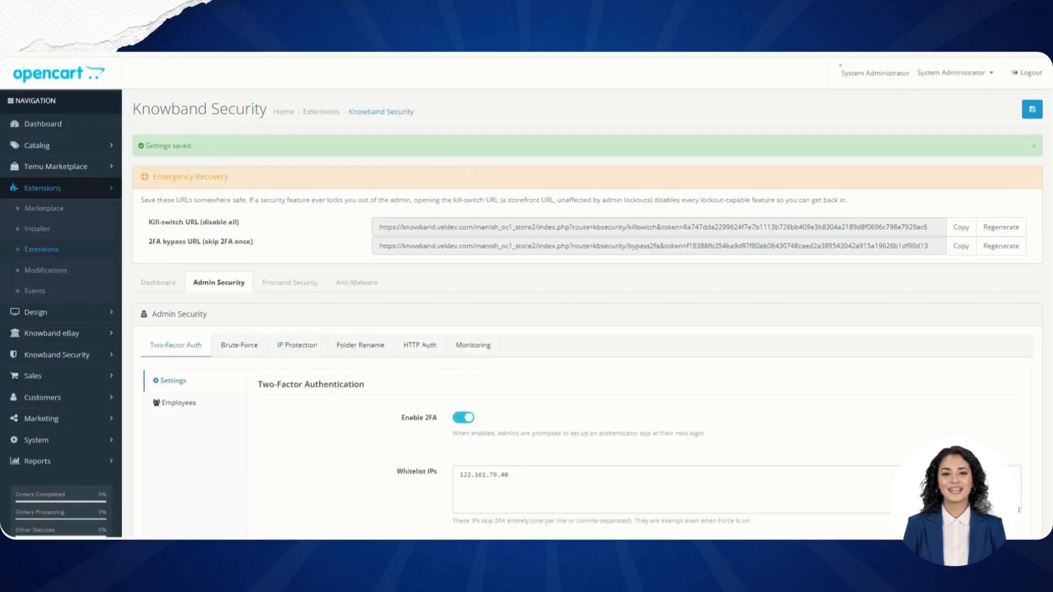
# Enable the WAF and the XSS Protection security header in Frontend Security, and save the settings.
pyautogui.click(277, 281)
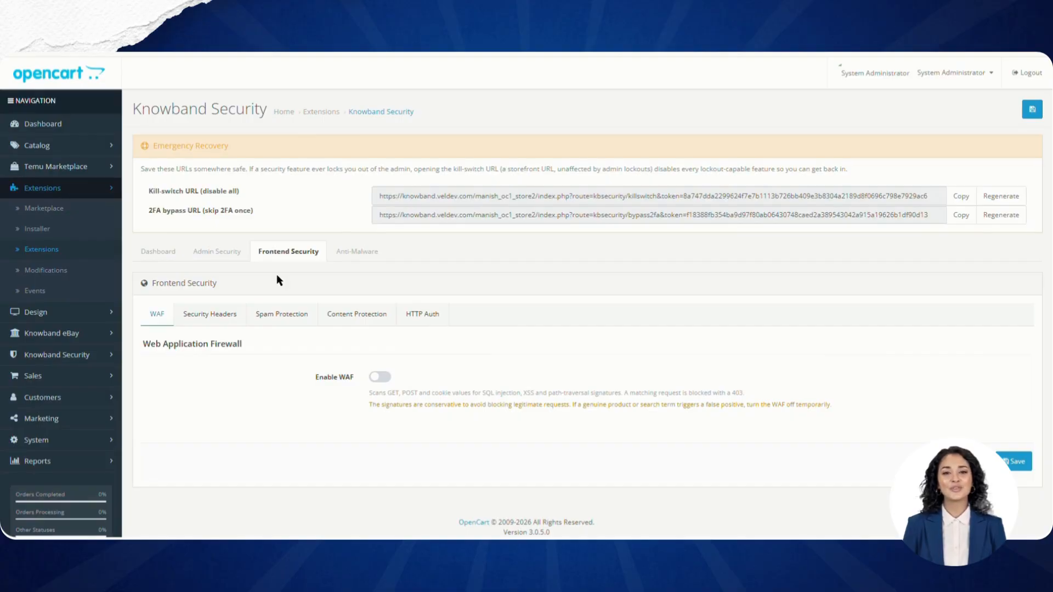
pyautogui.scroll(-1, 278, 280)
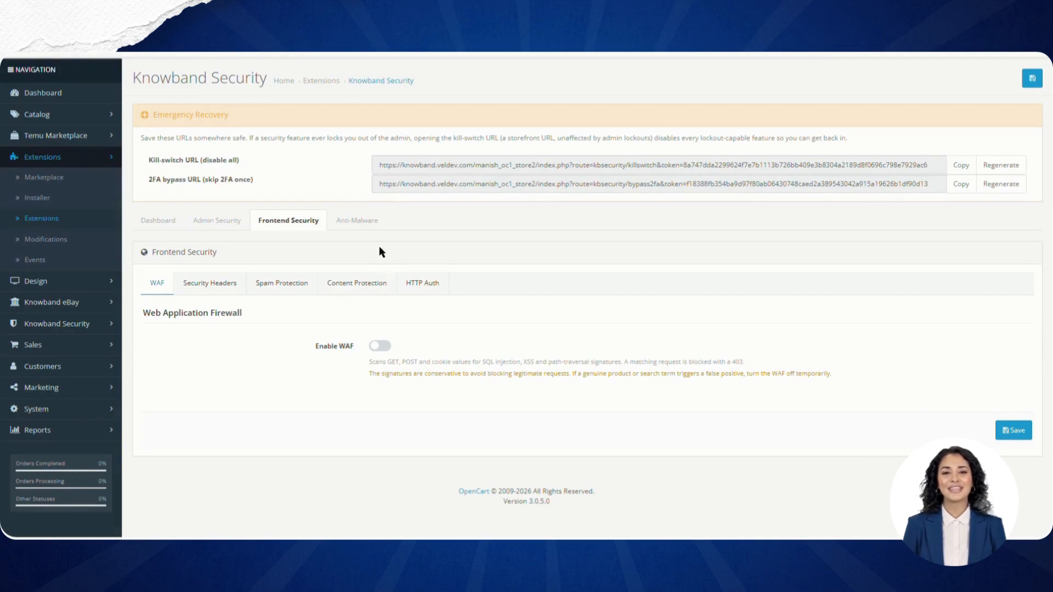
pyautogui.click(379, 346)
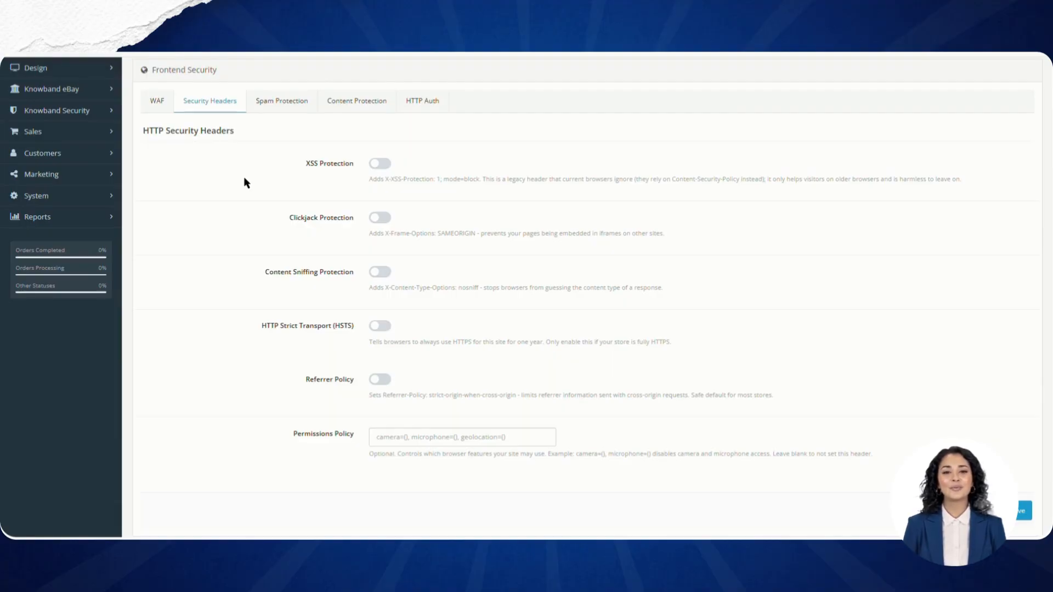
pyautogui.click(378, 165)
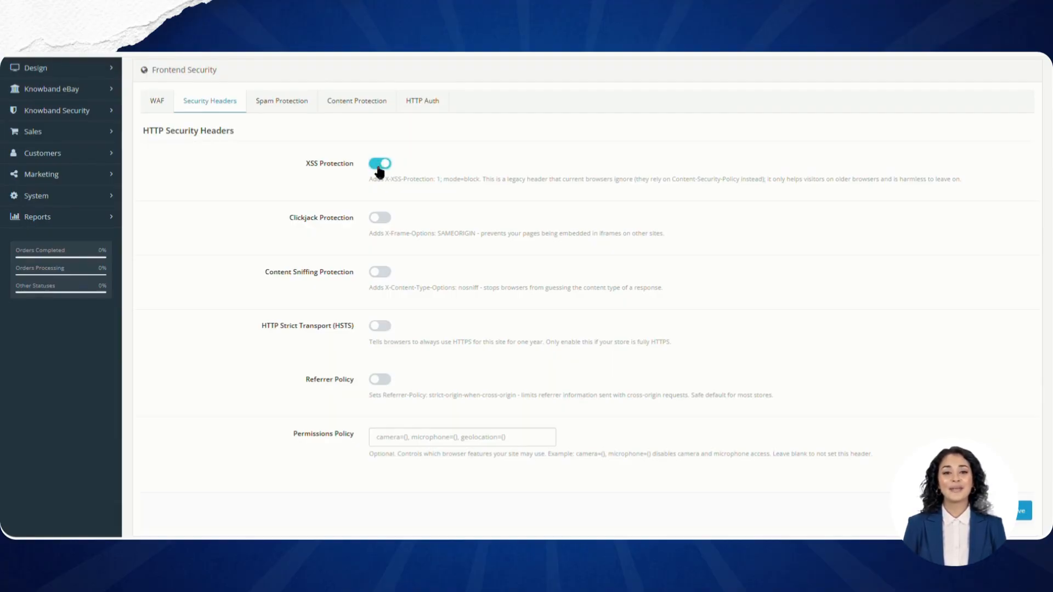
pyautogui.click(1014, 511)
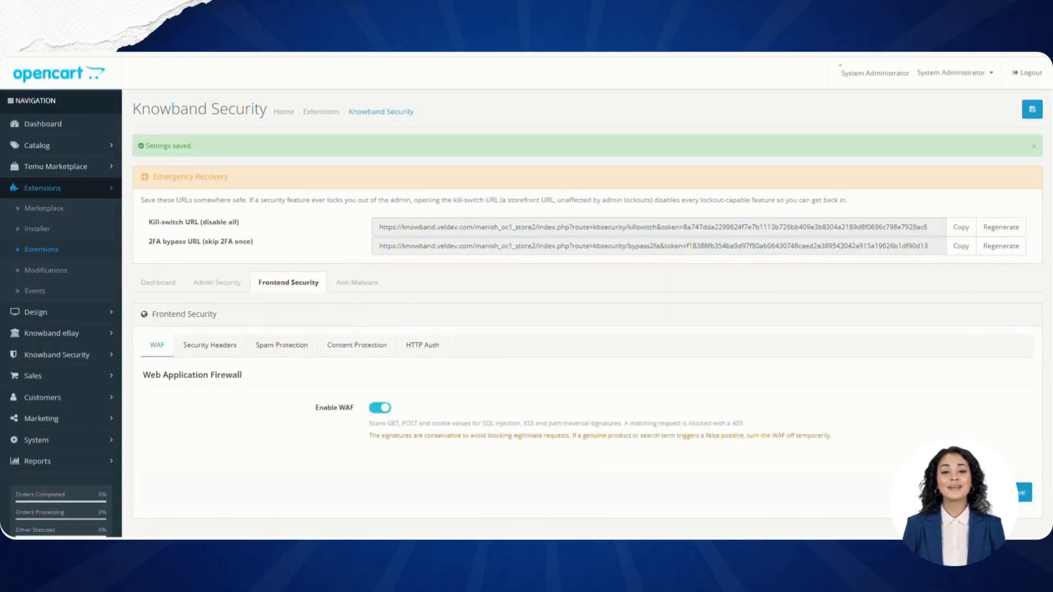
# Enable Spam Protection for the storefront forms with Cloudflare Turnstile as the captcha provider.
pyautogui.click(281, 345)
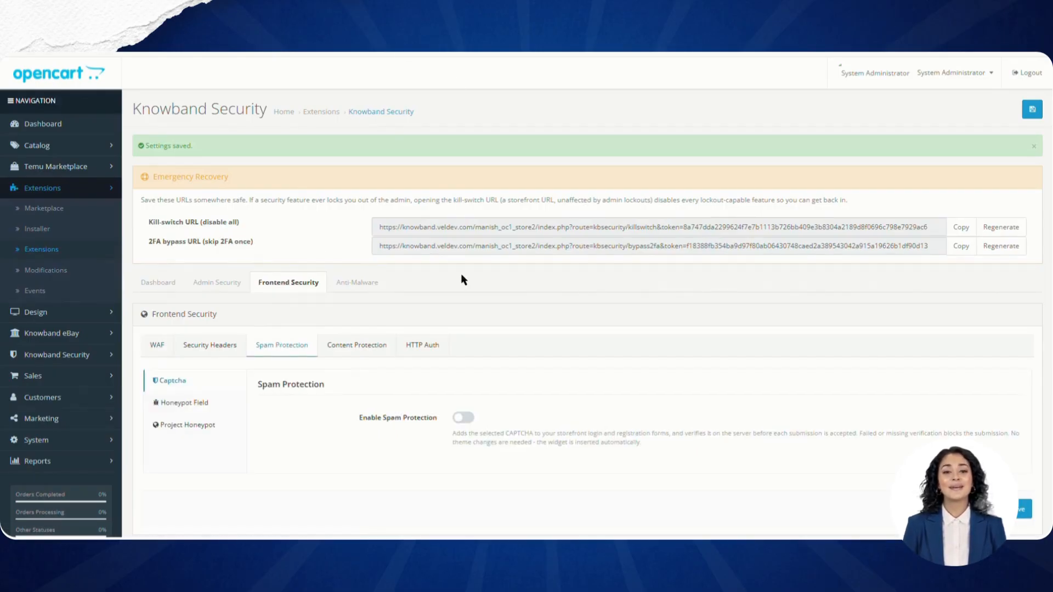
pyautogui.scroll(-2, 460, 280)
pyautogui.click(463, 339)
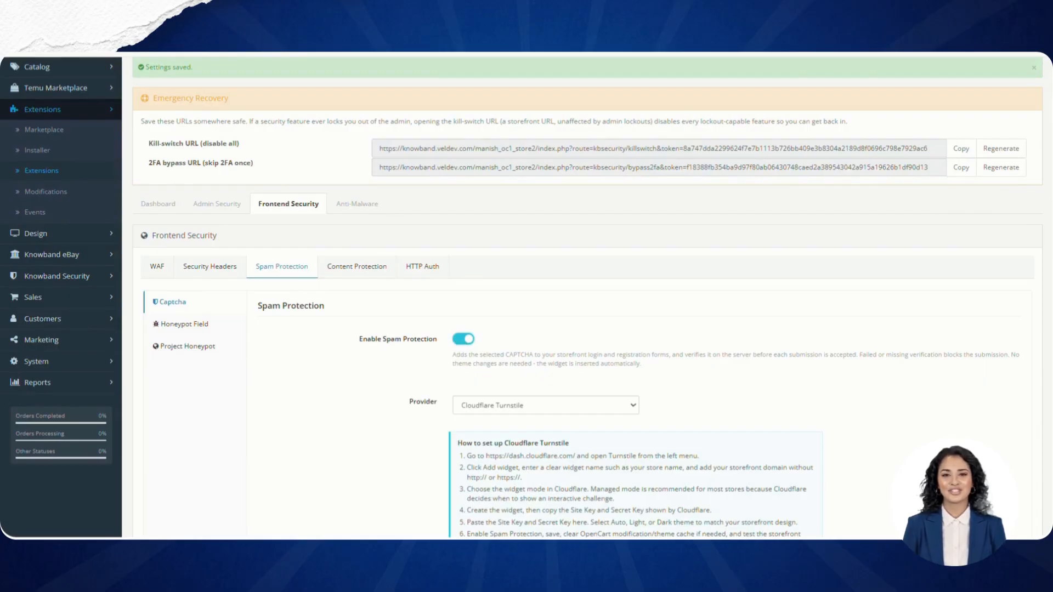
pyautogui.scroll(-4, 357, 283)
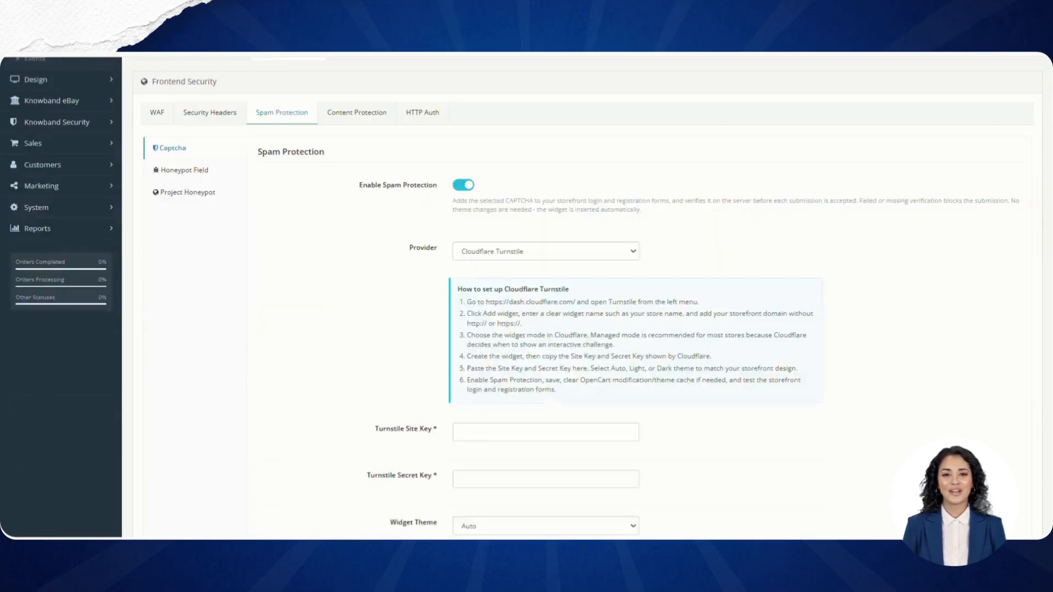
pyautogui.click(477, 256)
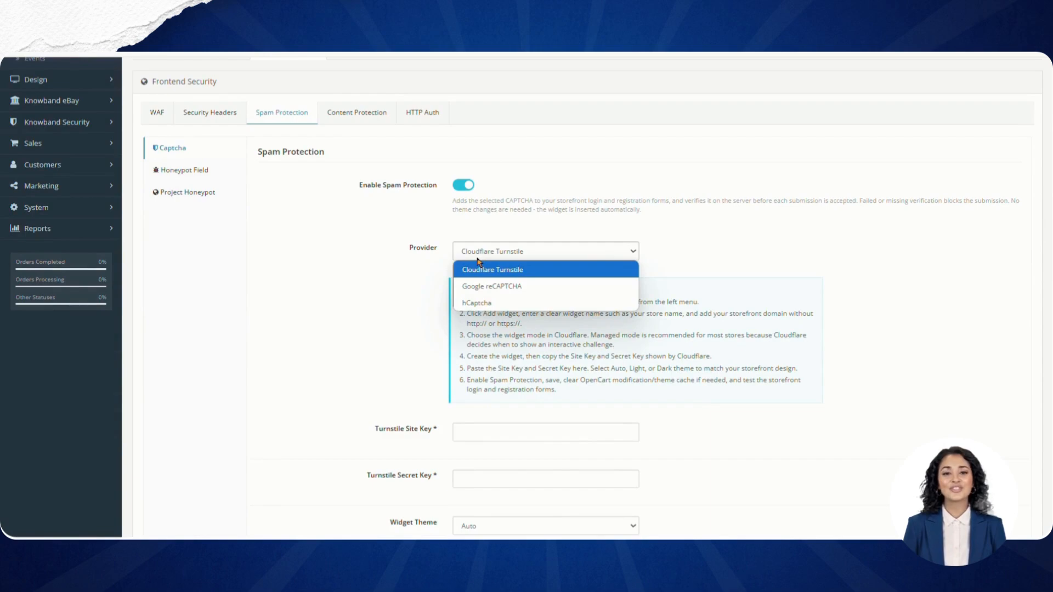
pyautogui.click(478, 262)
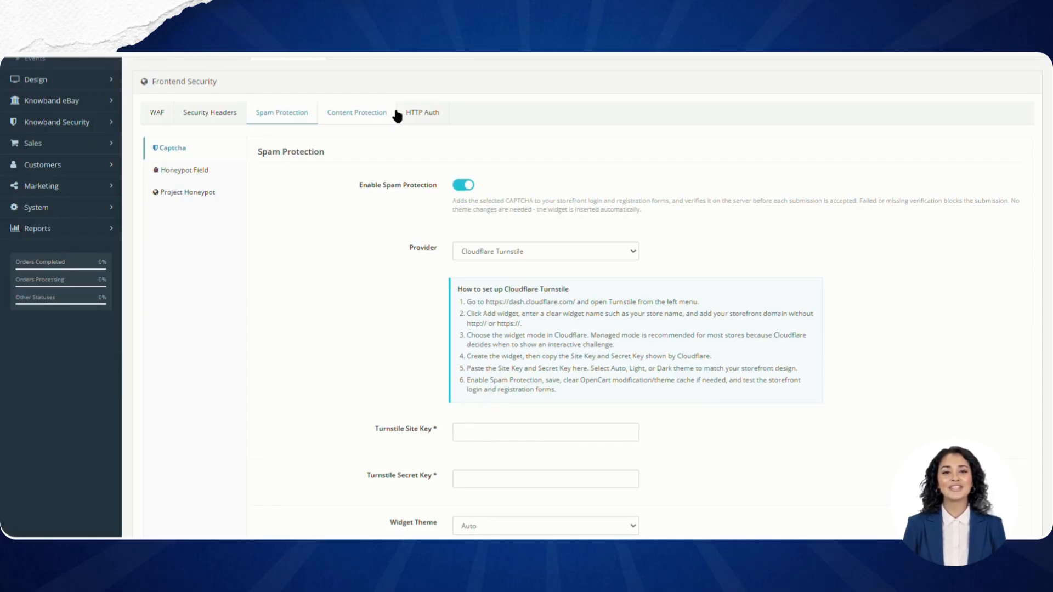
# Review the Turnstile site key and secret key fields, and choose Auto as the widget theme.
pyautogui.scroll(-1, 430, 395)
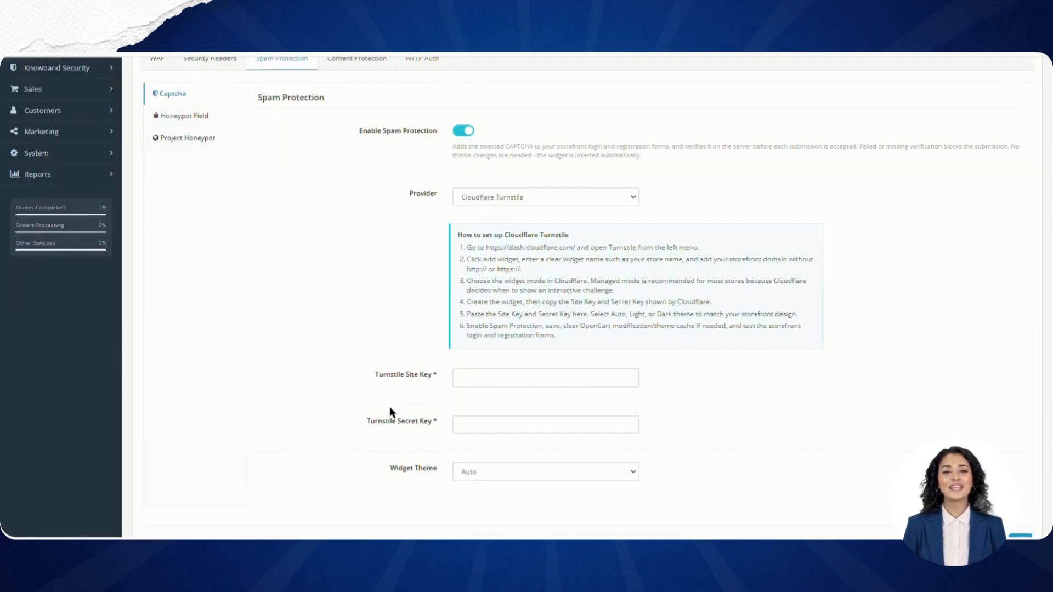
pyautogui.scroll(-1, 419, 437)
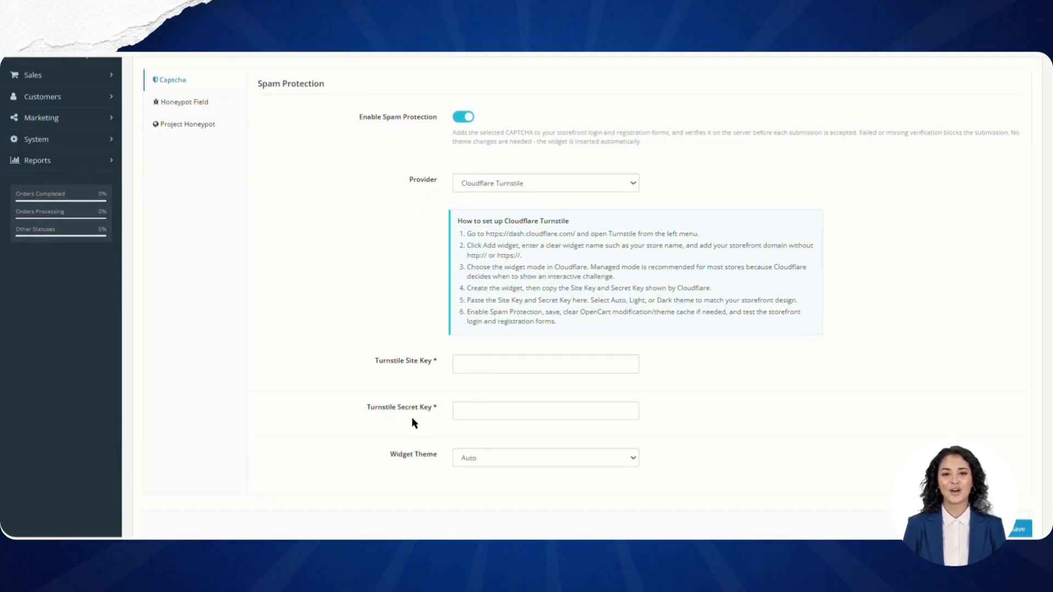
pyautogui.scroll(1, 396, 208)
pyautogui.scroll(-3, 406, 236)
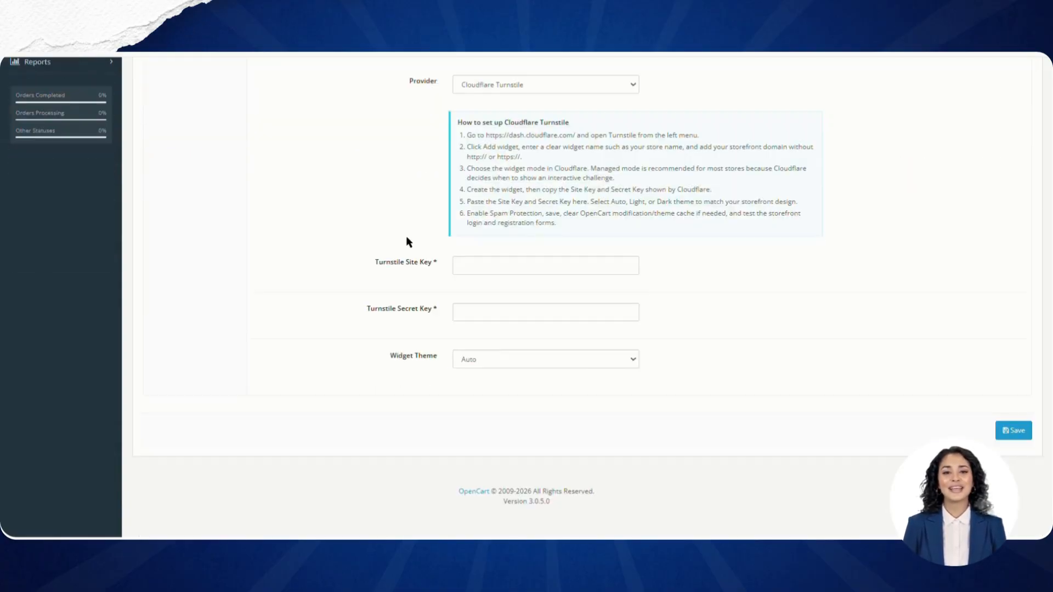
pyautogui.click(486, 362)
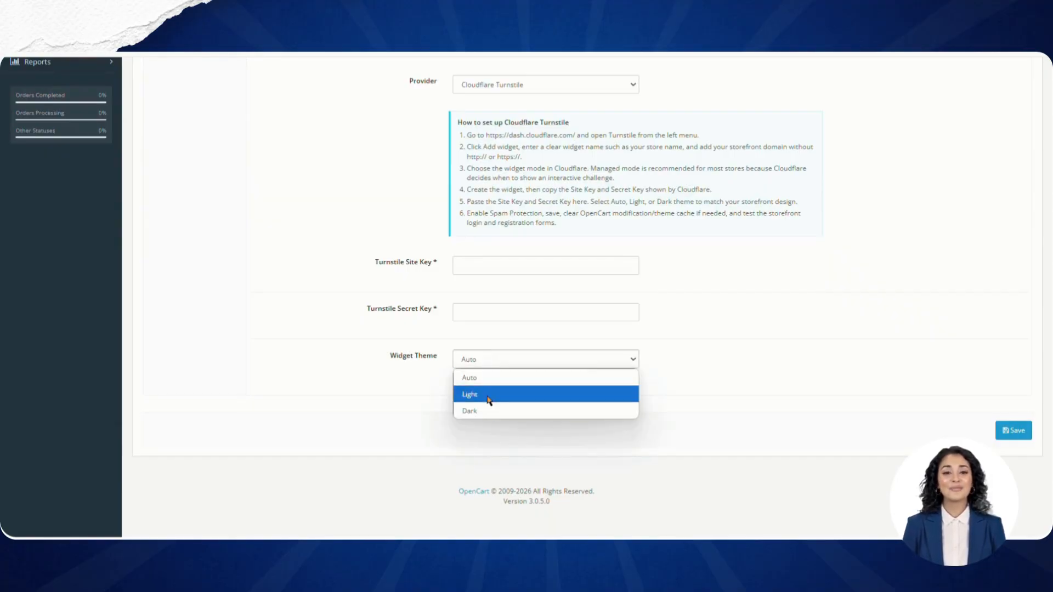
pyautogui.click(485, 379)
# Enable the honeypot field for the Account Login and Account Register forms, and open the Project Honeypot settings.
pyautogui.scroll(3, 340, 312)
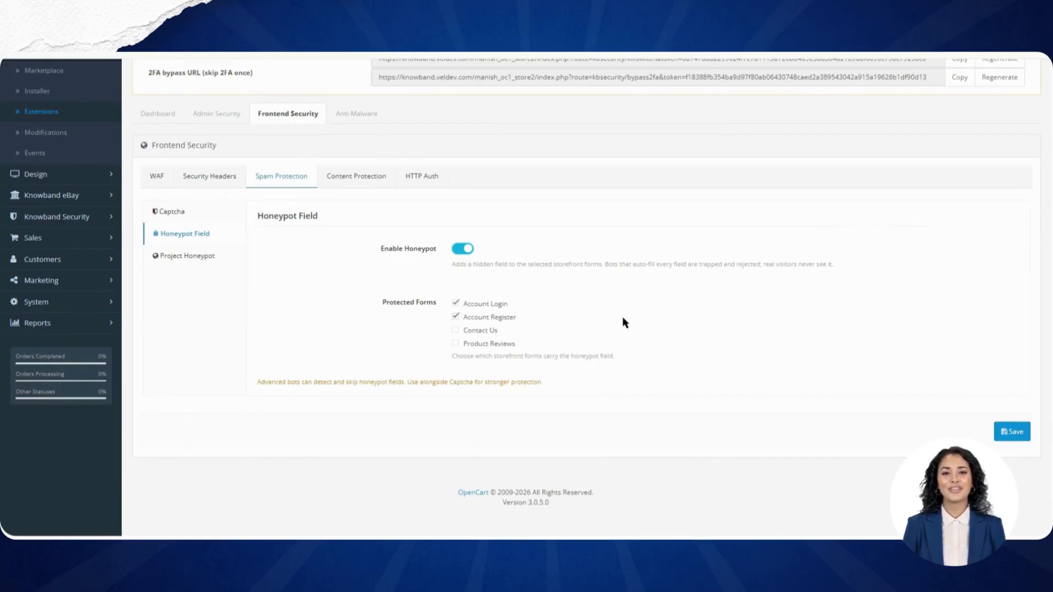
pyautogui.click(204, 265)
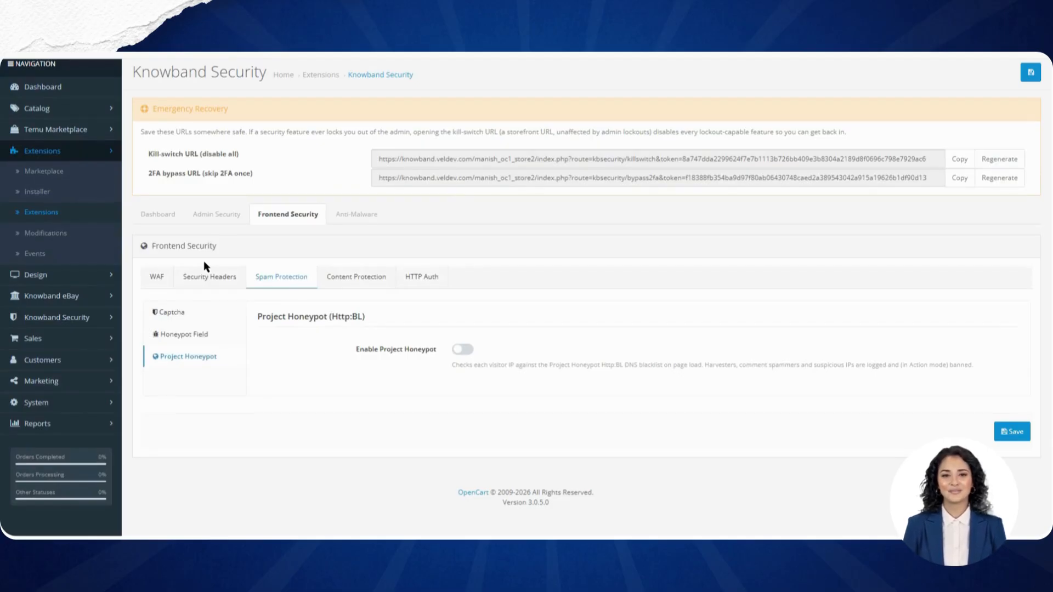
# Enable Project Honeypot for the storefront, and review its Access Key and Observer Mode settings.
pyautogui.click(461, 348)
pyautogui.scroll(-1, 463, 395)
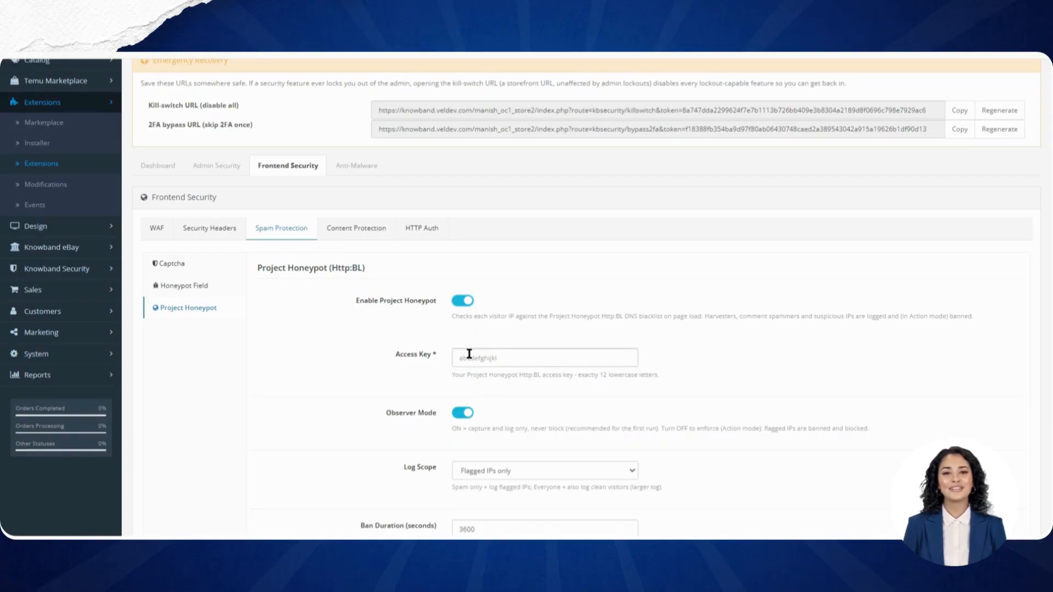
pyautogui.click(468, 356)
pyautogui.scroll(-2, 466, 353)
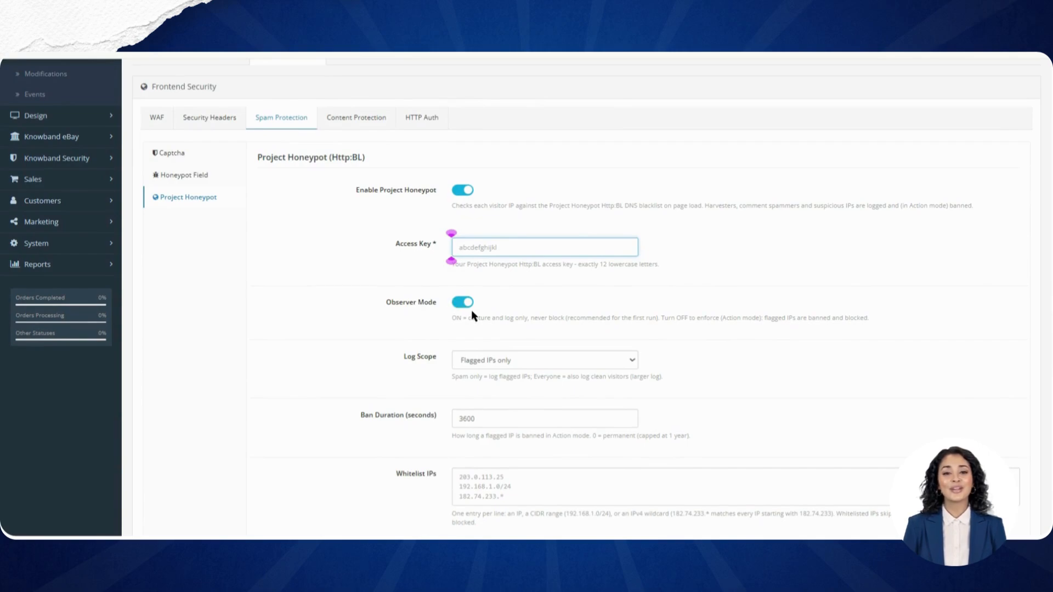
pyautogui.scroll(-2, 471, 310)
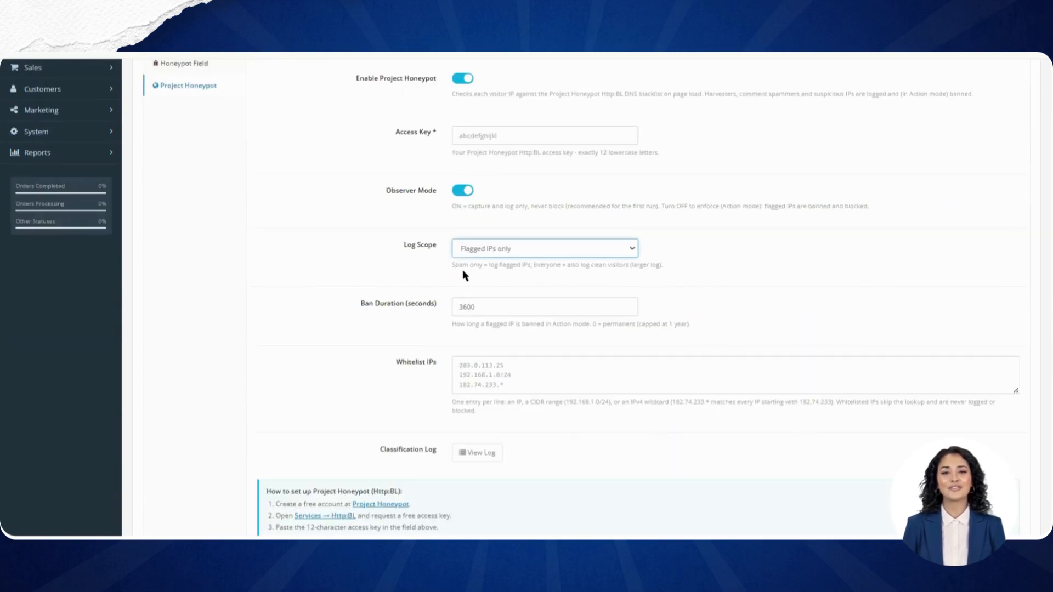
# Review the Log Scope choices for Project Honeypot, keeping Flagged IPs only.
pyautogui.tripleClick(462, 268)
pyautogui.click(462, 268)
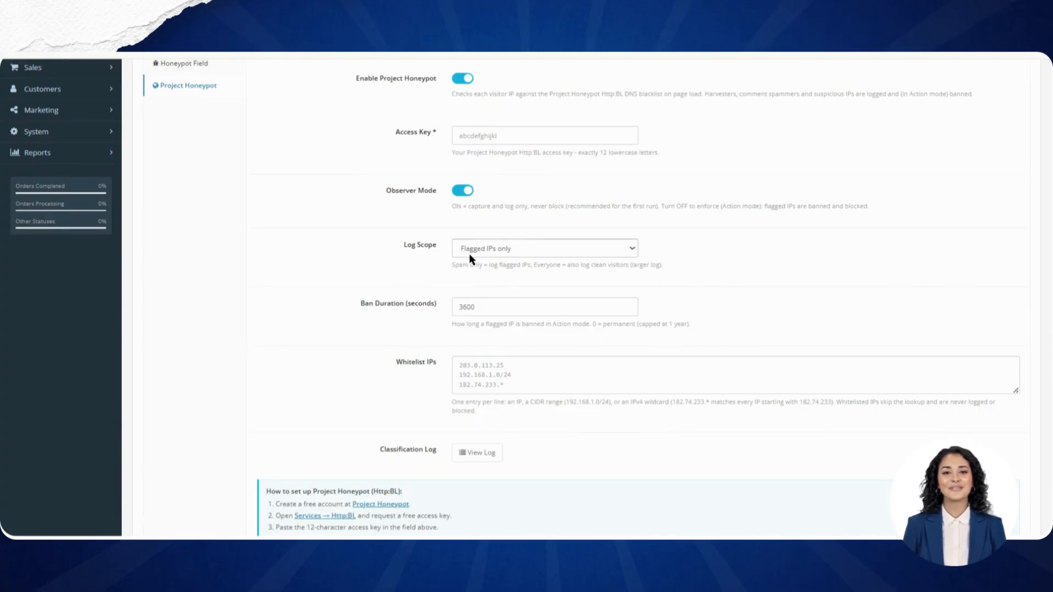
pyautogui.click(469, 253)
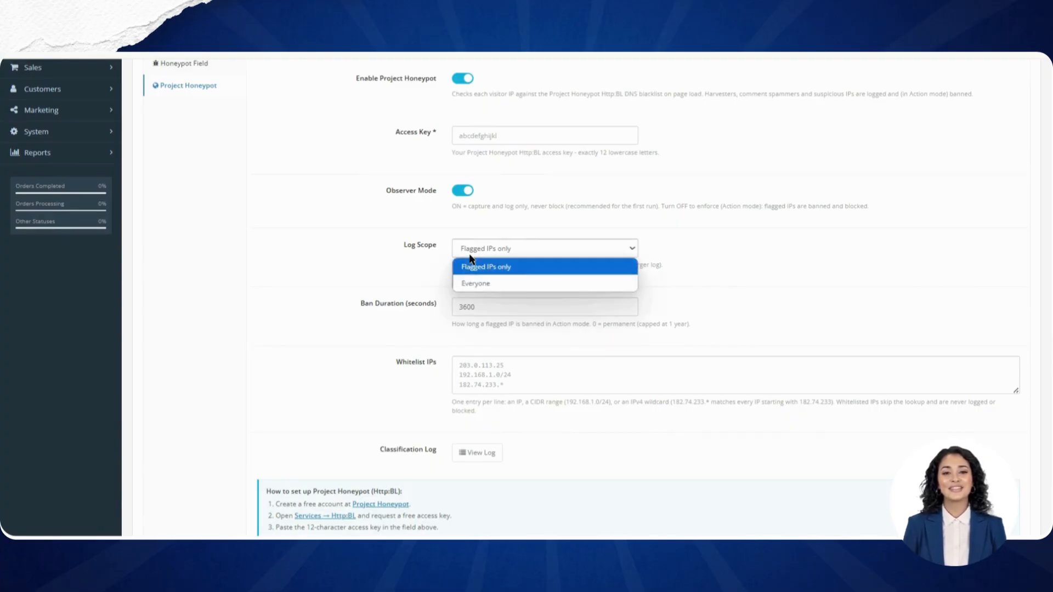
pyautogui.click(430, 254)
# Review Project Honeypot's ban duration, whitelist and setup instructions, and open its classification log.
pyautogui.scroll(-1, 431, 254)
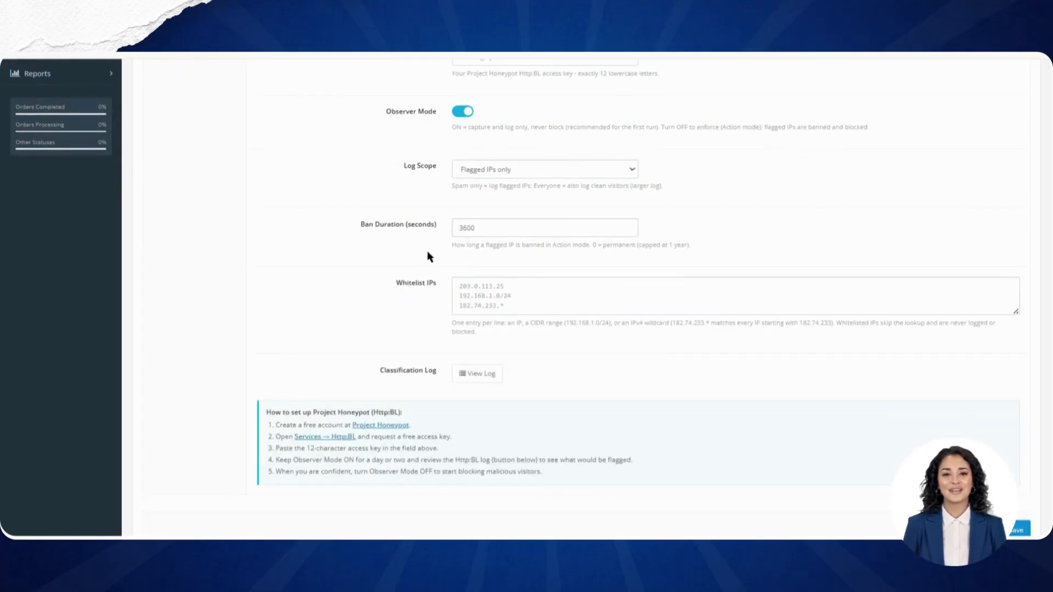
pyautogui.scroll(-1, 421, 310)
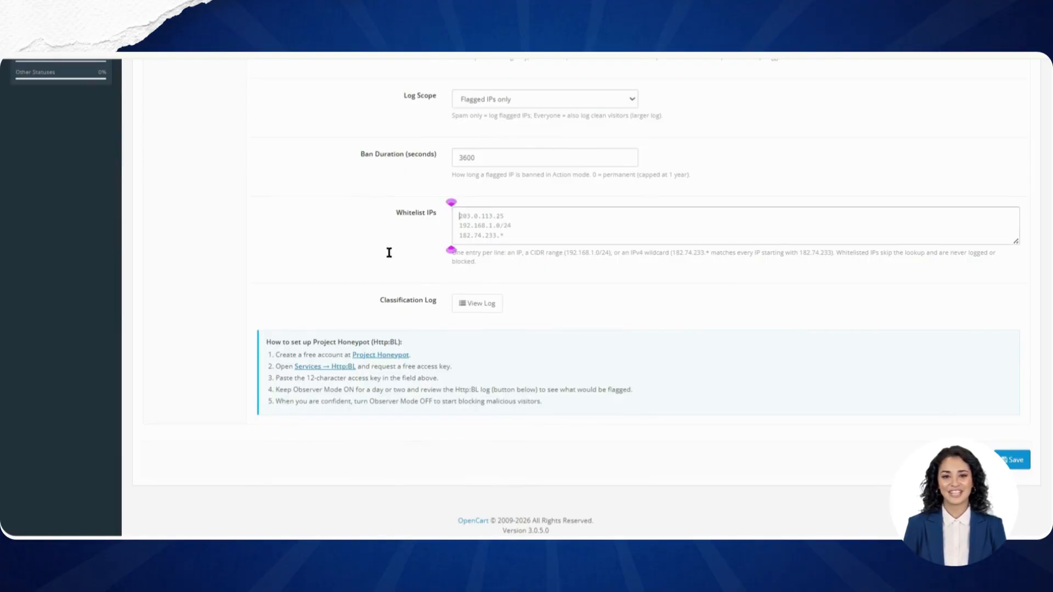
pyautogui.scroll(-1, 389, 253)
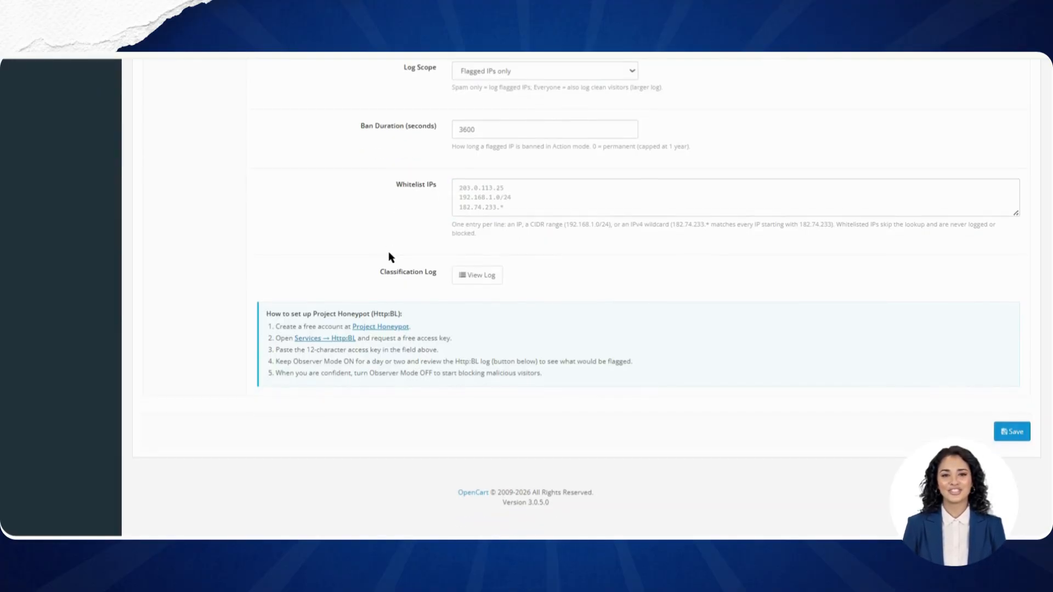
pyautogui.click(472, 279)
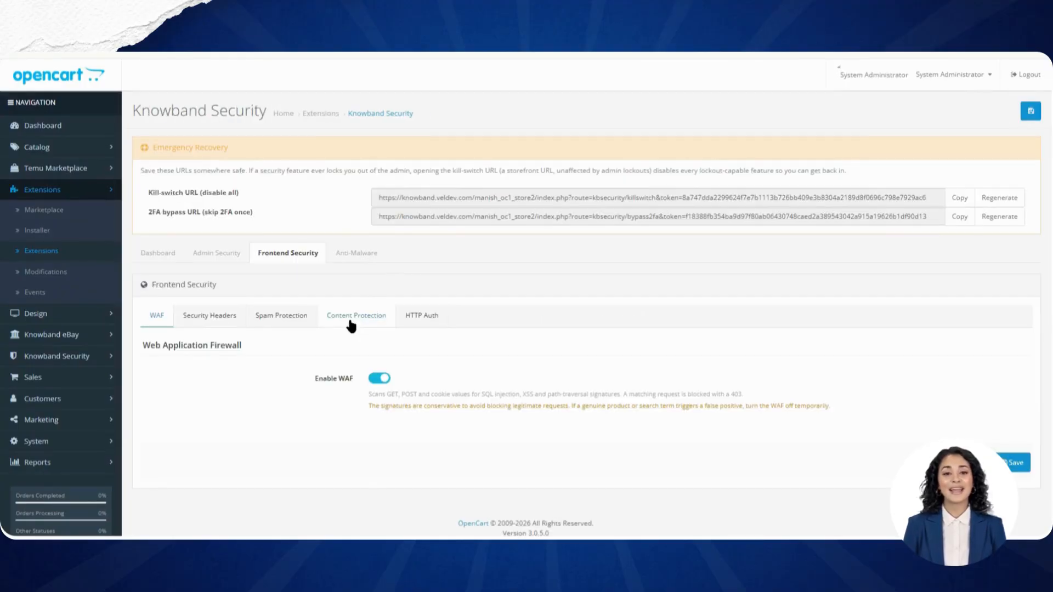
# Open the Content Protection settings in Frontend Security and enable Content Protection.
pyautogui.click(350, 322)
pyautogui.scroll(-3, 350, 322)
pyautogui.scroll(-2, 350, 323)
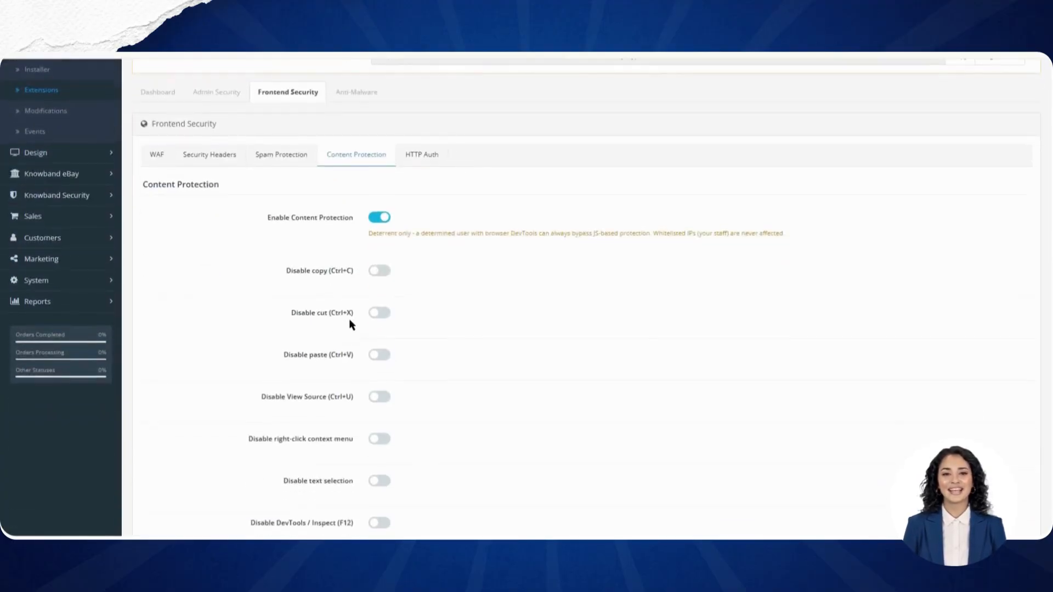
pyautogui.click(384, 170)
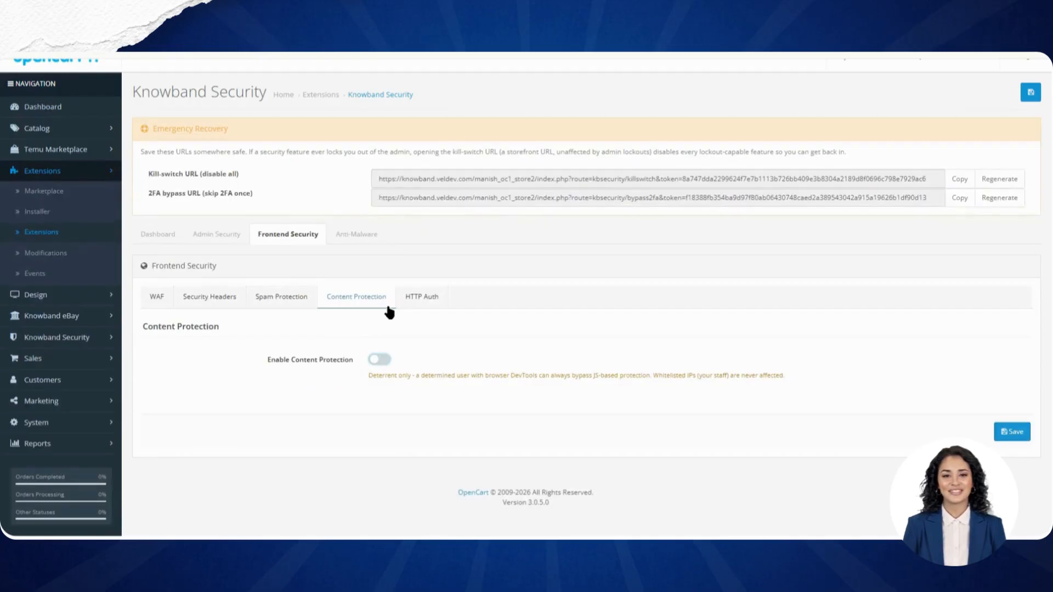
pyautogui.click(379, 359)
pyautogui.scroll(-5, 377, 365)
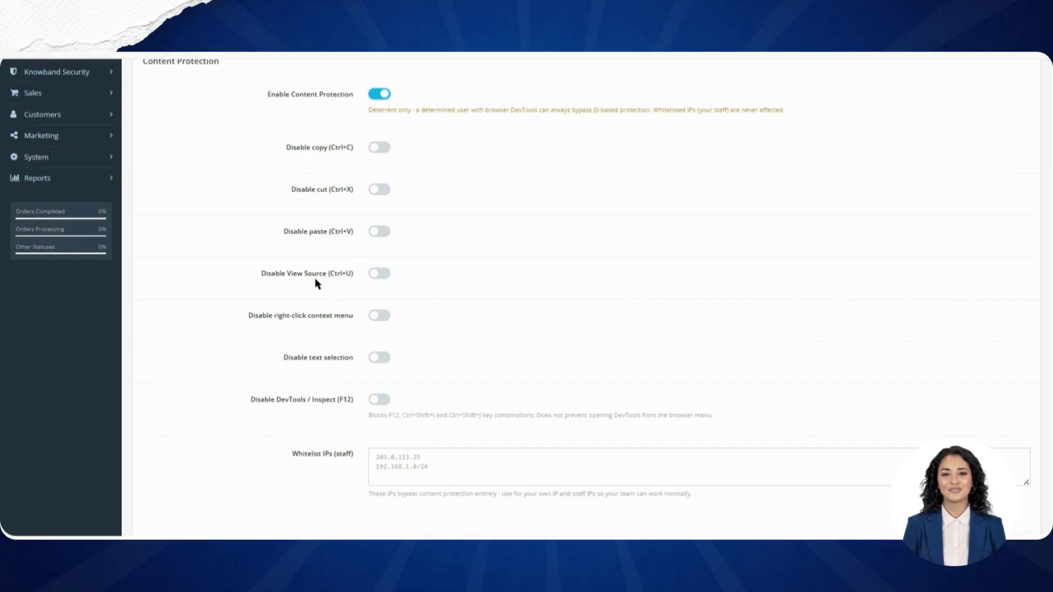
# Disable copy, paste and View Source for storefront visitors, and save the Content Protection settings.
pyautogui.click(378, 148)
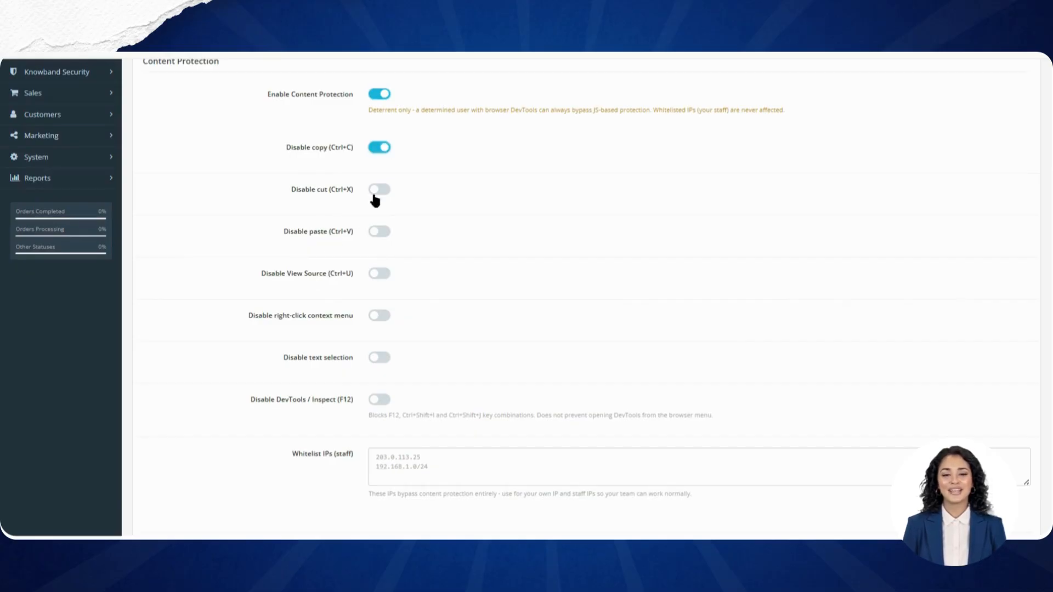
pyautogui.click(377, 231)
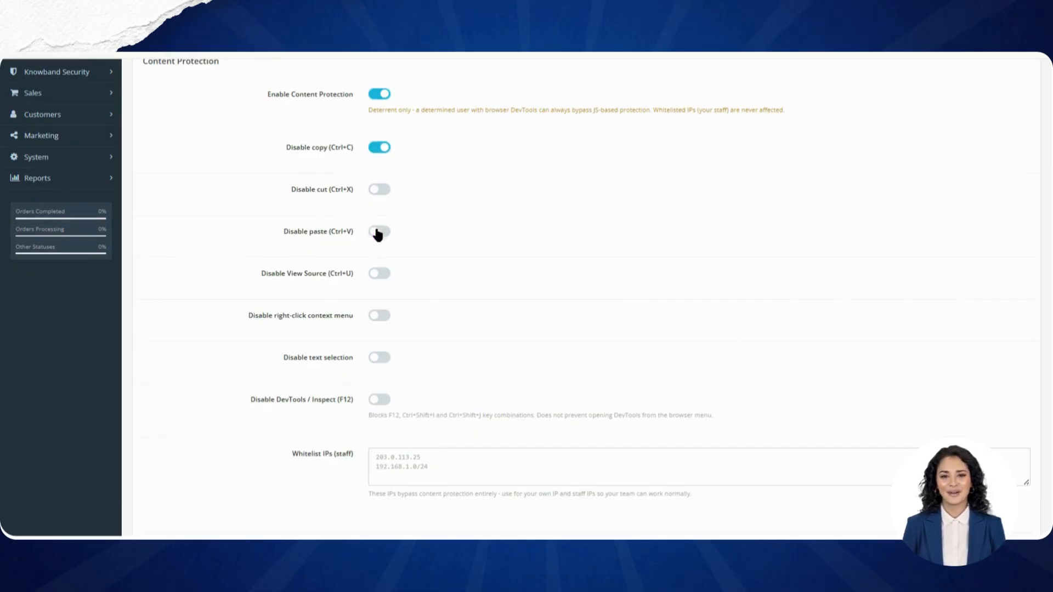
pyautogui.click(380, 274)
pyautogui.scroll(-2, 329, 329)
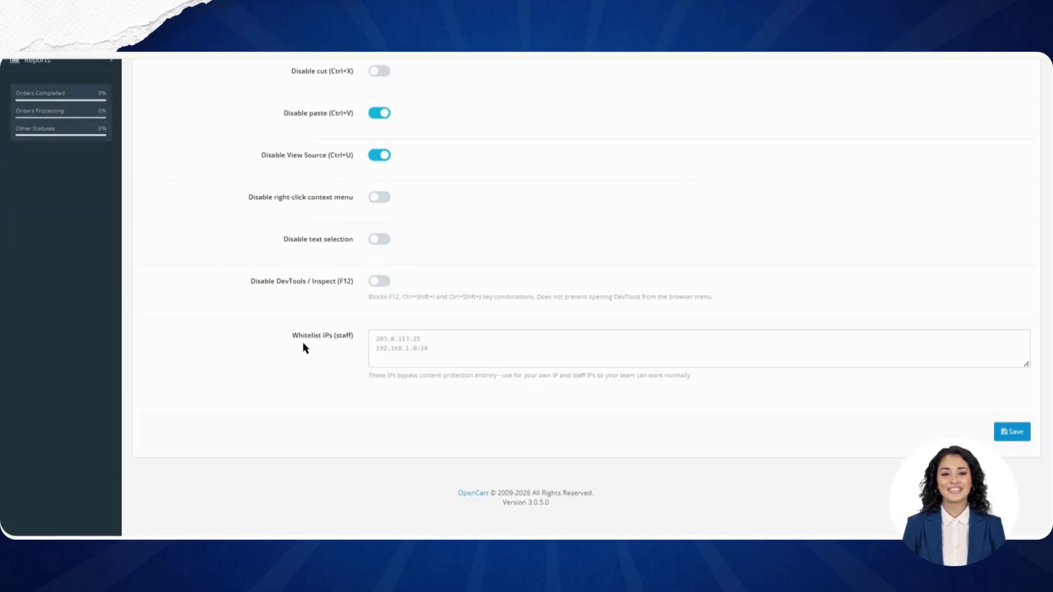
pyautogui.click(1013, 430)
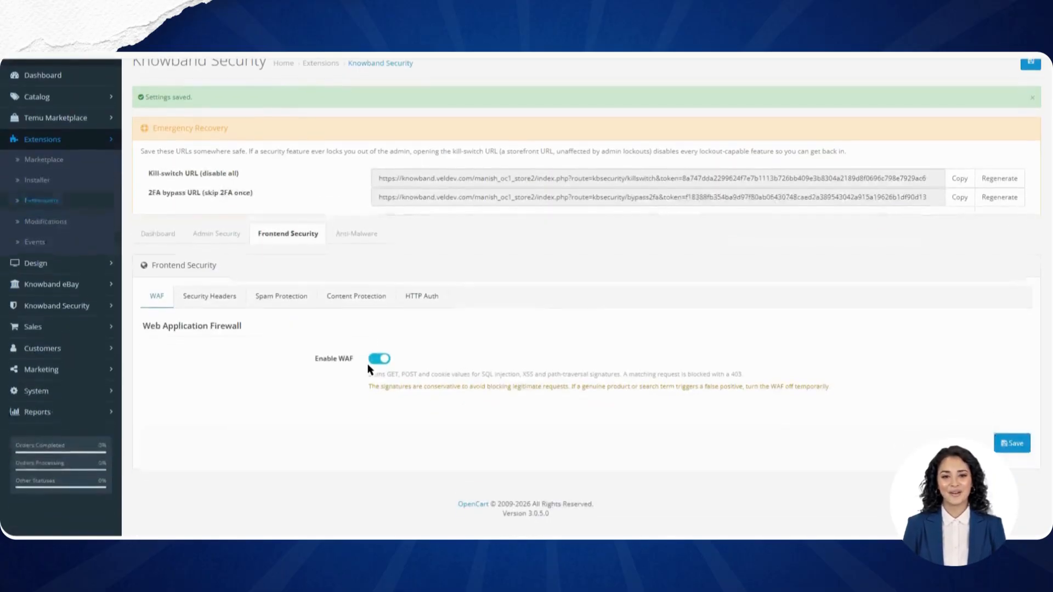
# Open the frontend HTTP authentication settings, and test the storefront sign-in prompt with the username test and the HTTP auth password.
pyautogui.click(410, 303)
pyautogui.scroll(-3, 409, 304)
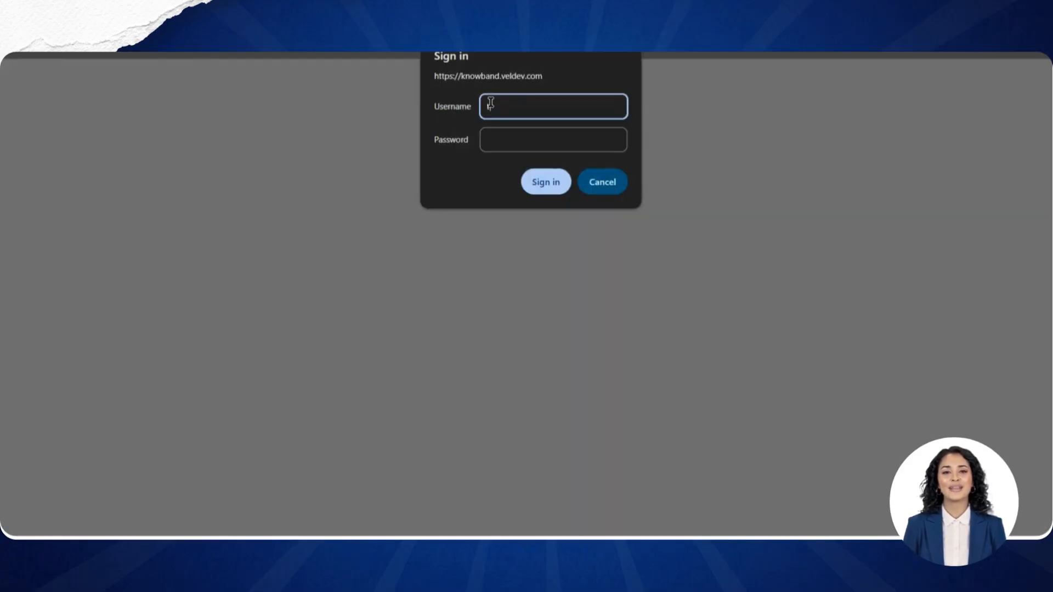
pyautogui.write('test')
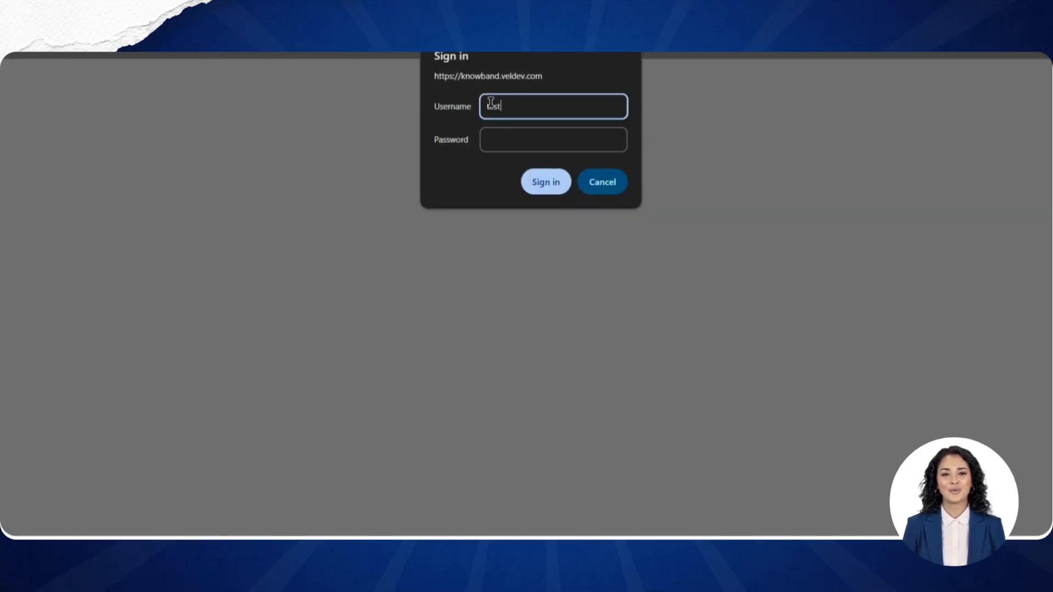
pyautogui.click(517, 141)
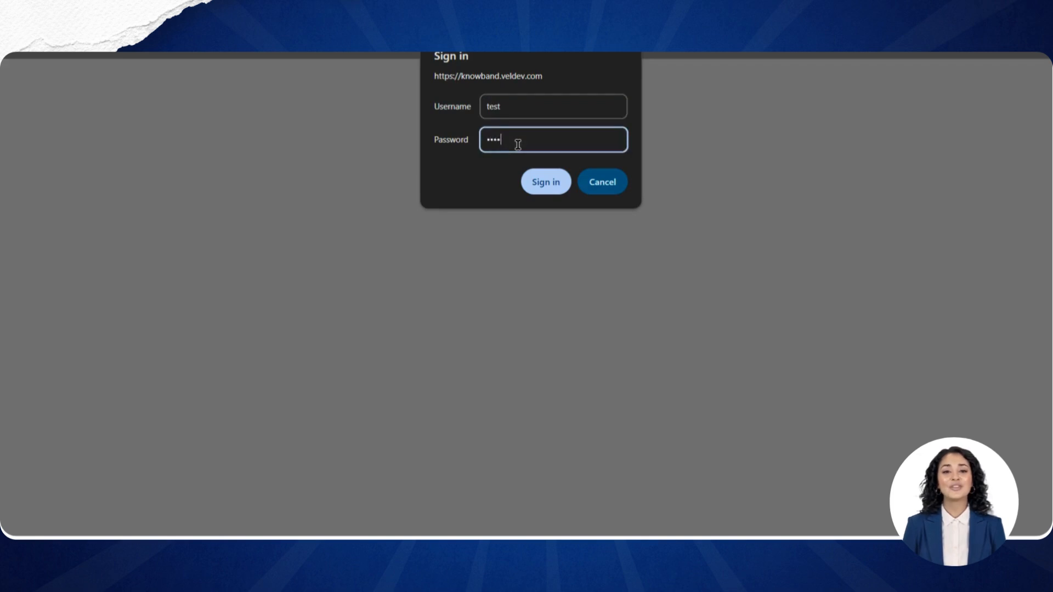
pyautogui.press('Return')
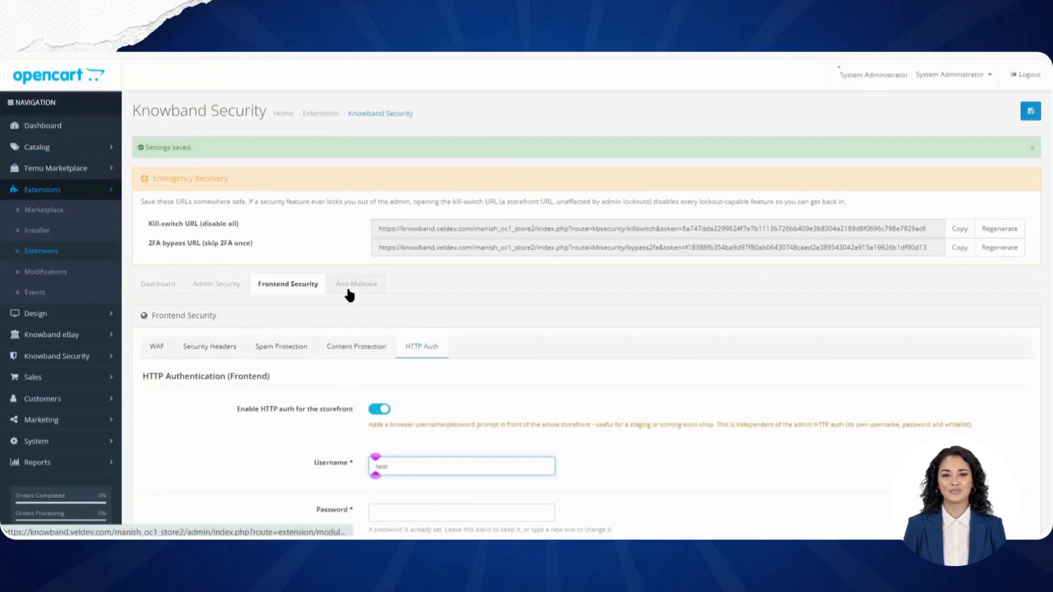
# Enable Anti-Malware and Email scan result in the Anti-Malware settings, and examine the Exclude paths field.
pyautogui.click(348, 291)
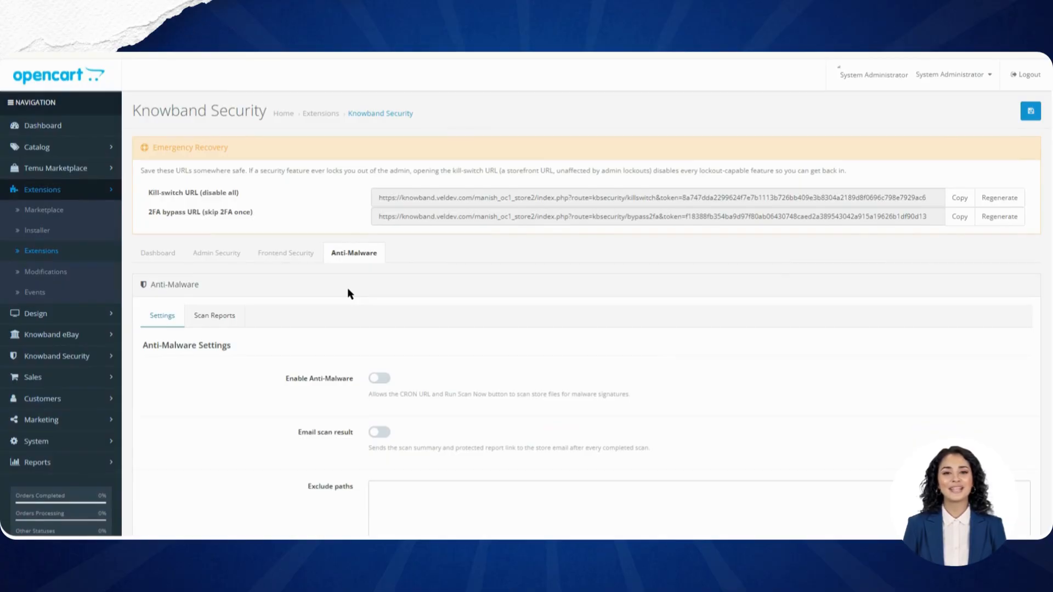
pyautogui.scroll(-2, 369, 244)
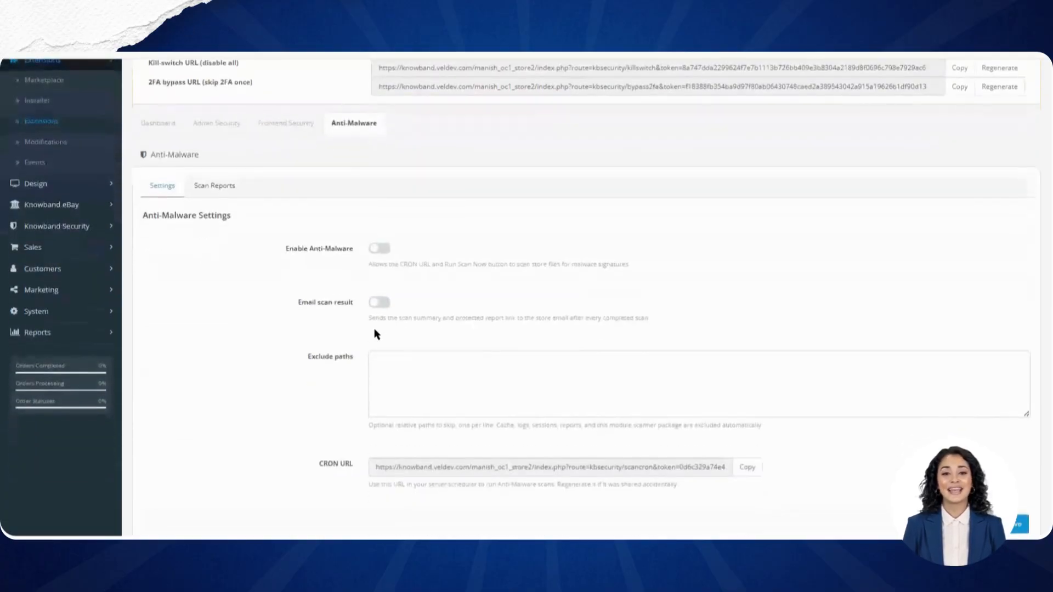
pyautogui.click(373, 250)
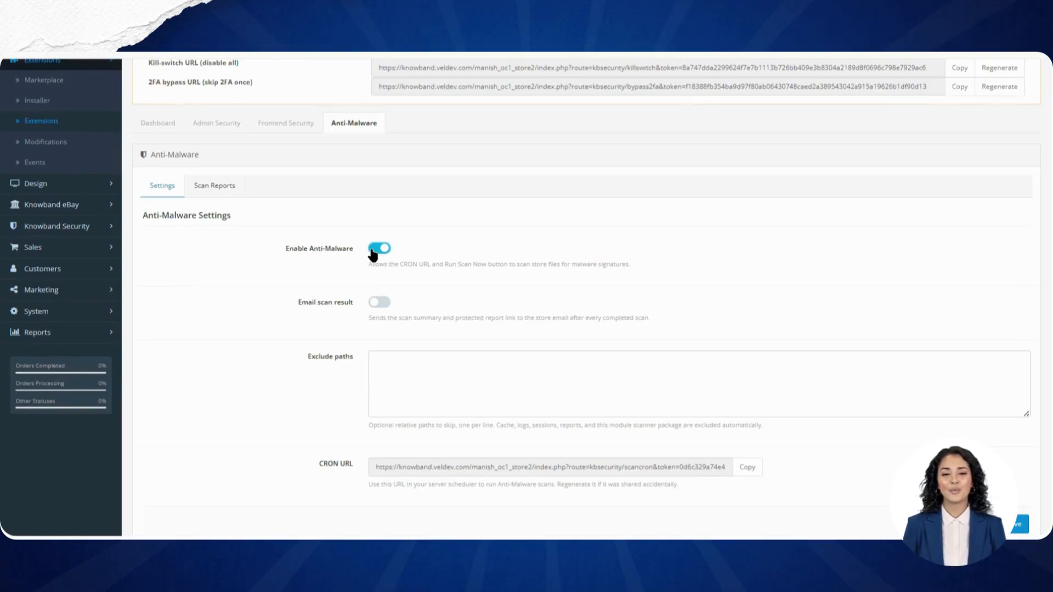
pyautogui.scroll(-1, 373, 254)
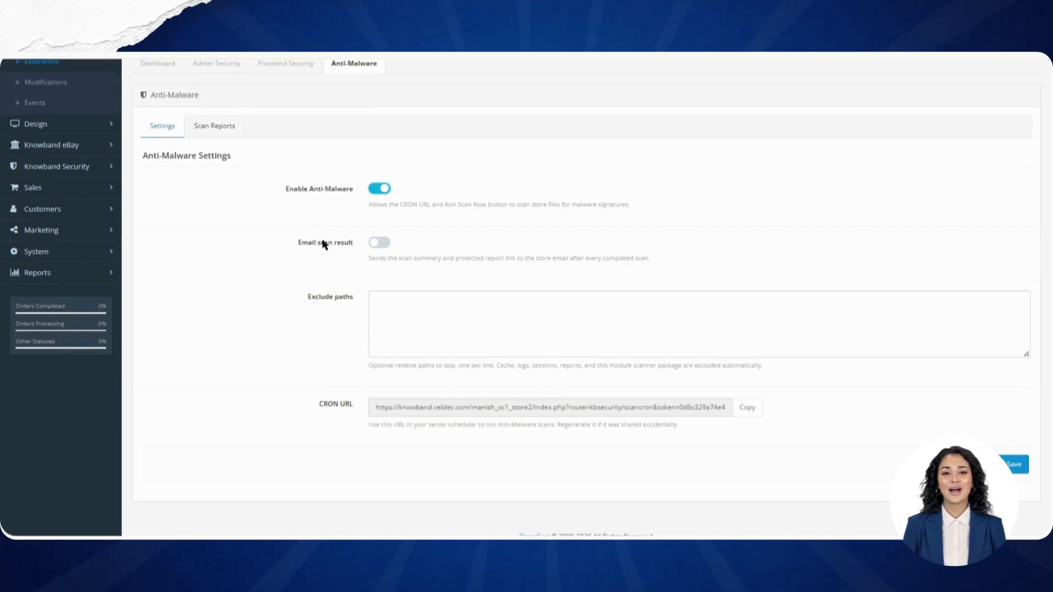
pyautogui.click(378, 243)
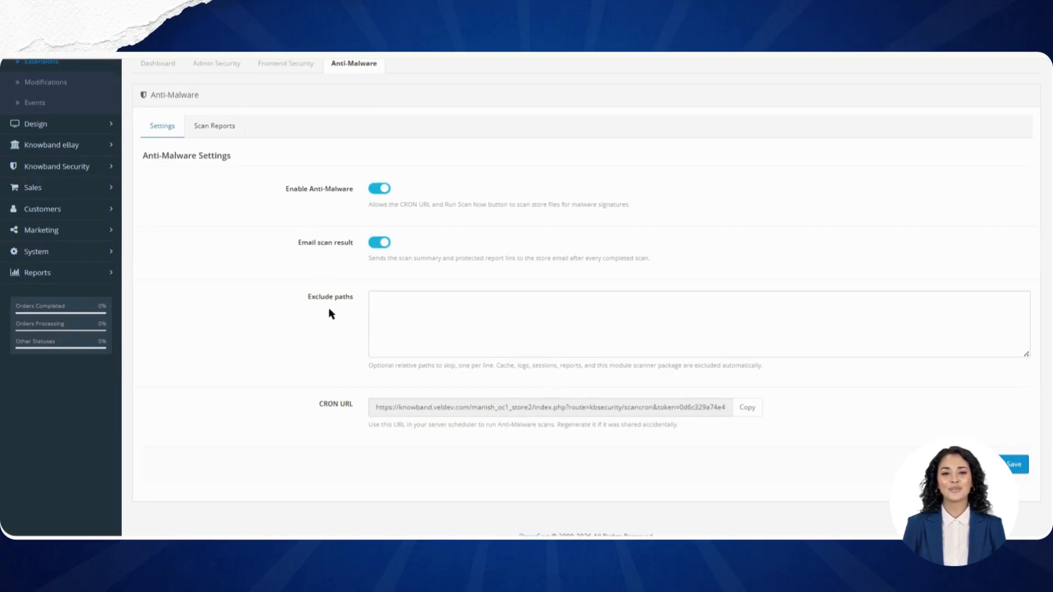
pyautogui.scroll(-1, 342, 308)
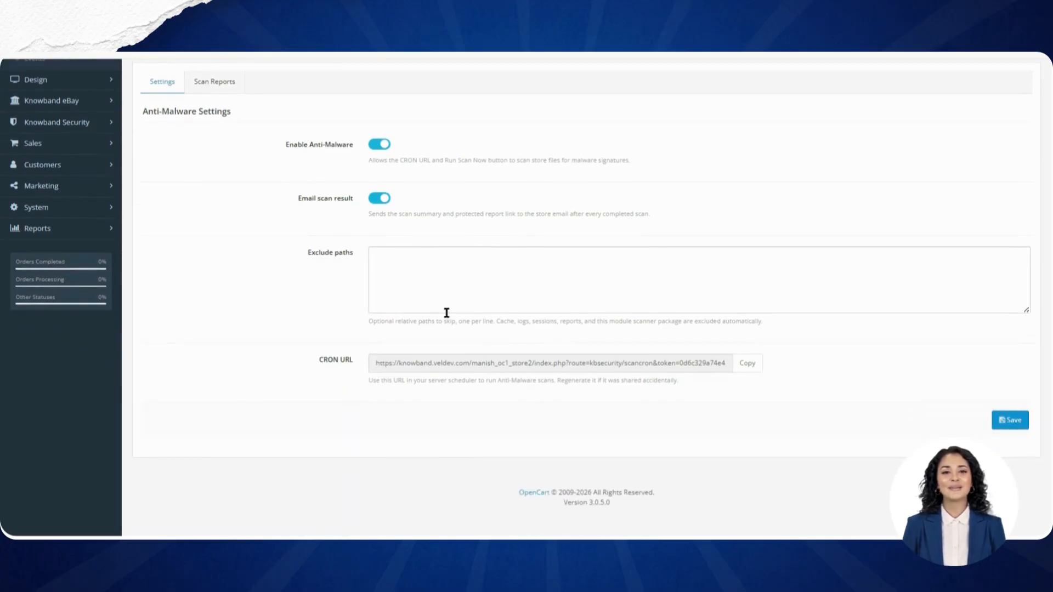
pyautogui.click(433, 288)
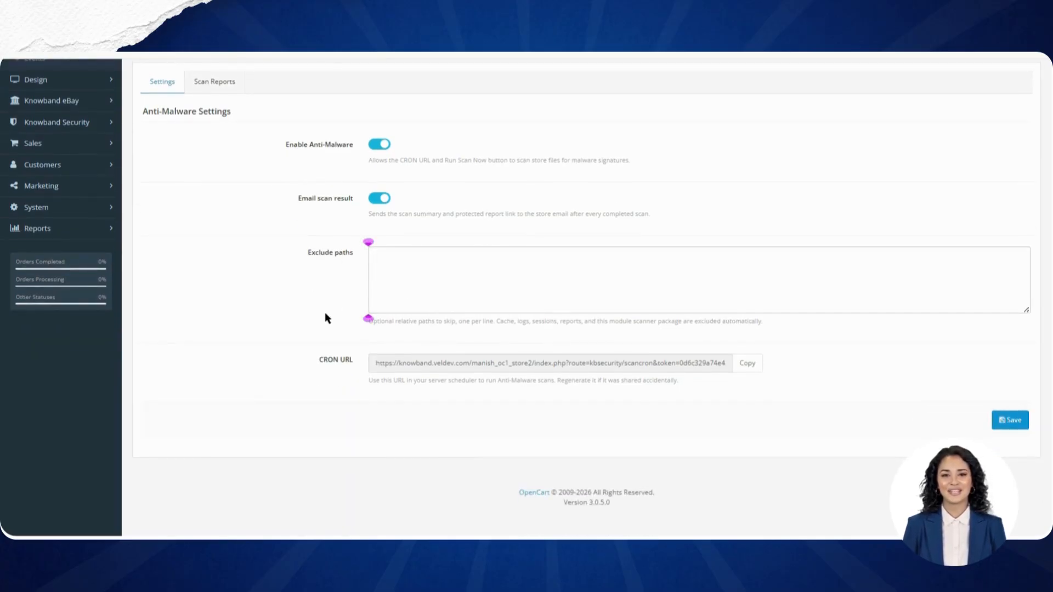